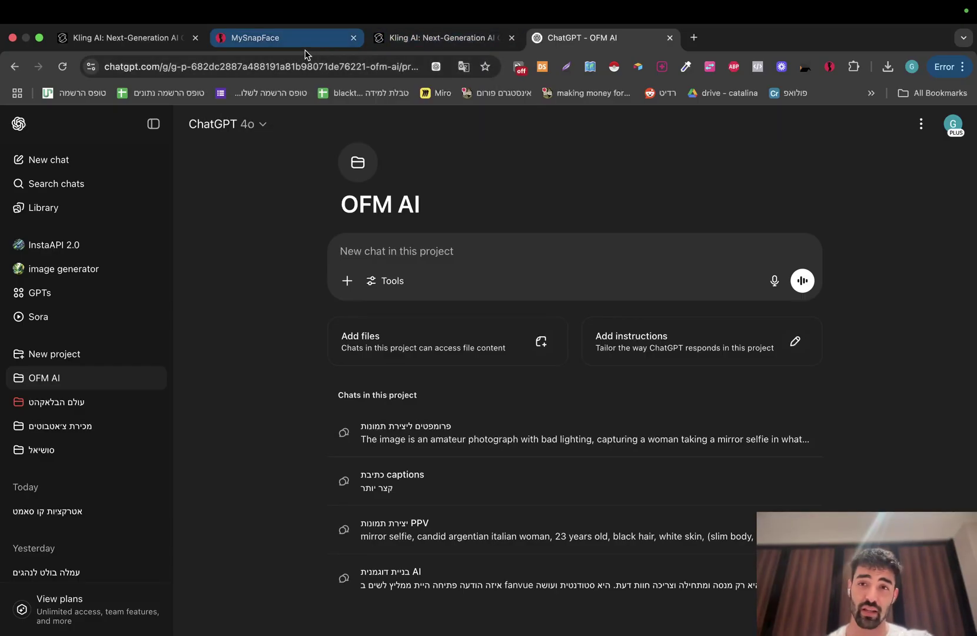
# - Switch from the ChatGPT OFM AI project page to the MySnapFace All Models gallery
pyautogui.click(304, 49)
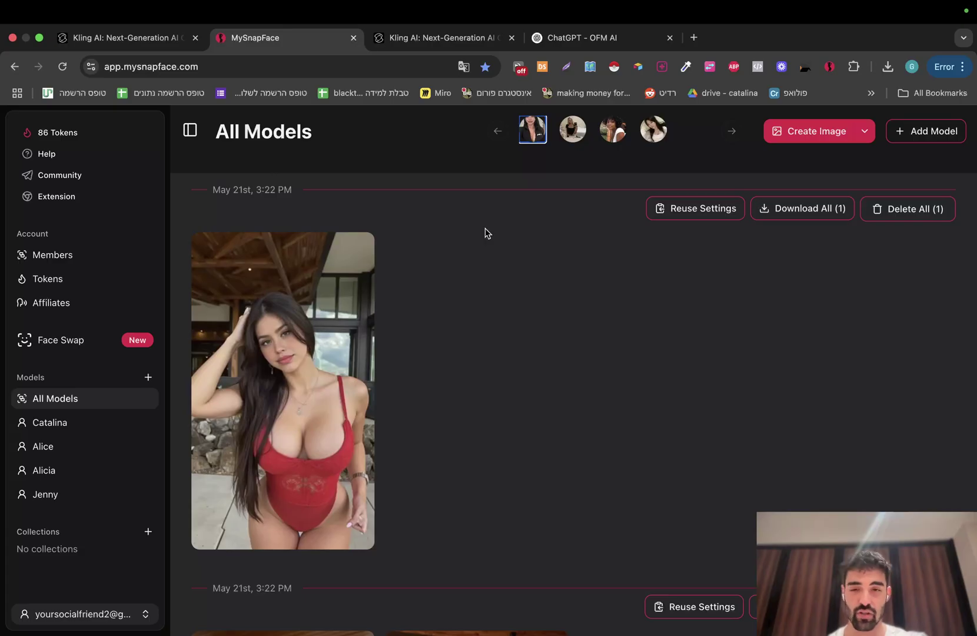
# - Start Create Image on the All Models page to list the characters Catalina, Alice, Alicia and Jenny
pyautogui.moveTo(355, 299)
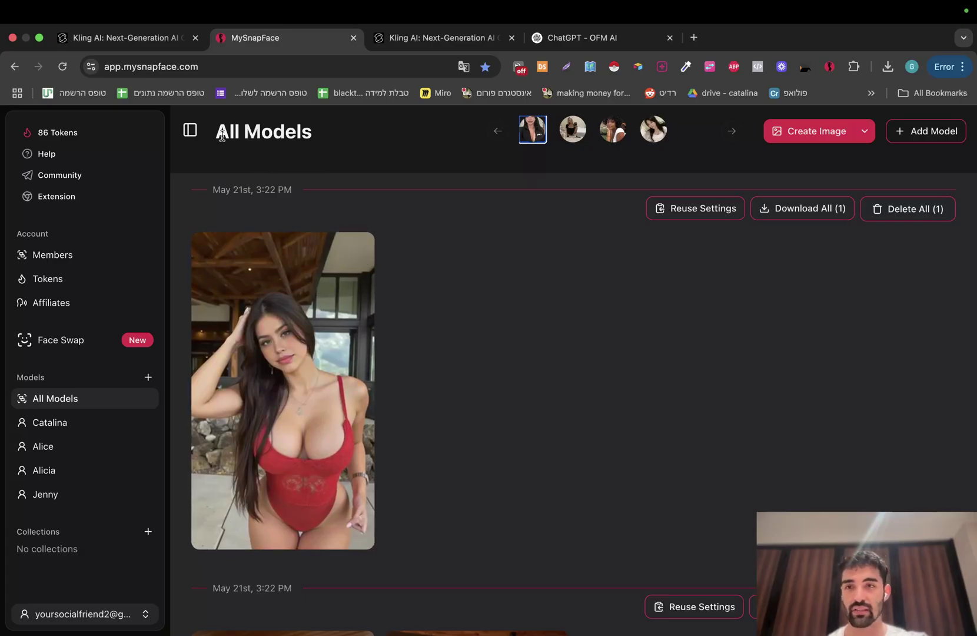
pyautogui.moveTo(301, 322)
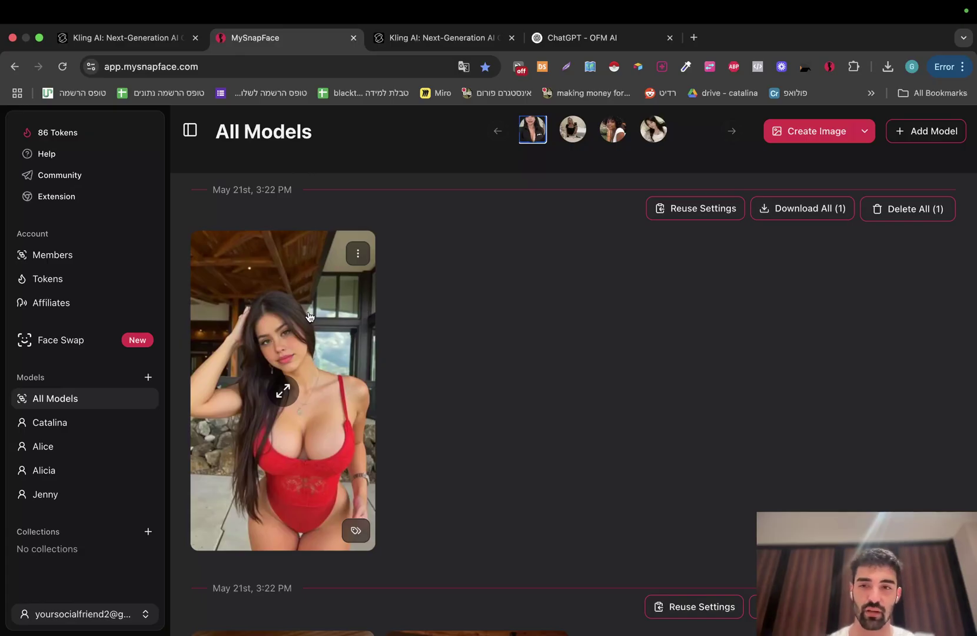
pyautogui.click(795, 136)
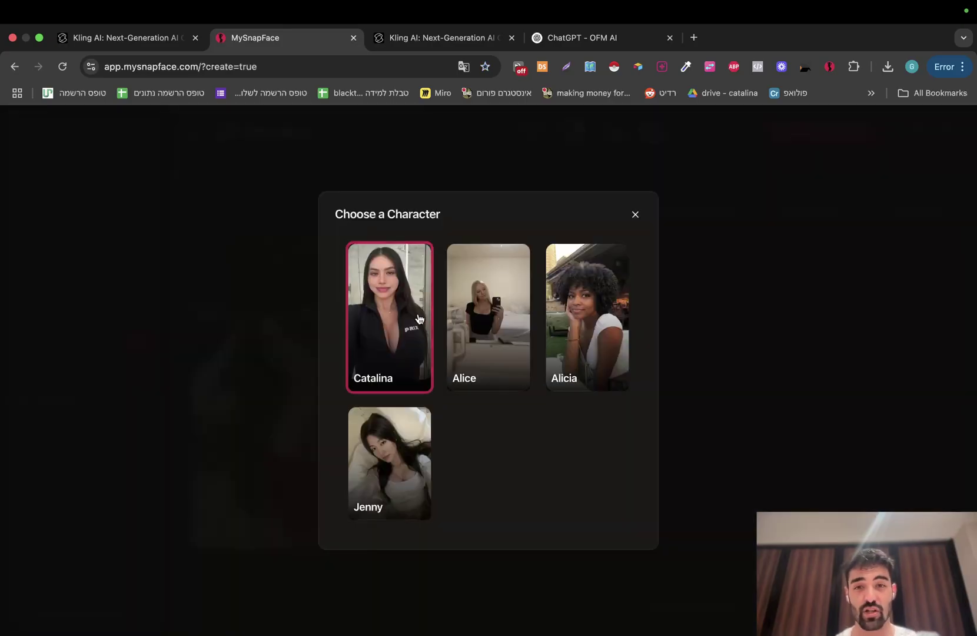
# - Choose Catalina, the Social Media collection and the red-bodysuit photo as reference
pyautogui.click(415, 273)
pyautogui.scroll(-1, 412, 353)
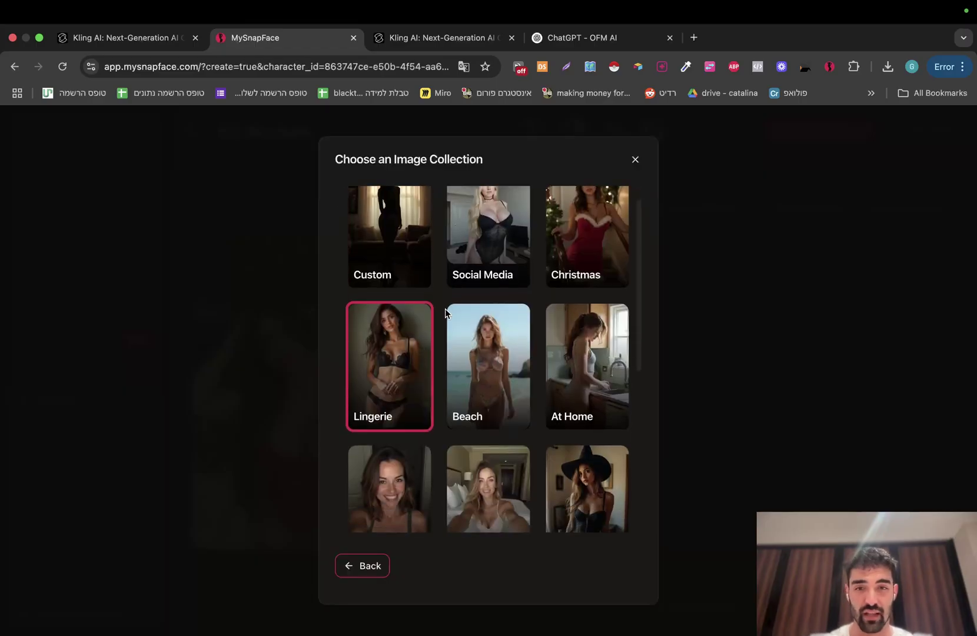
pyautogui.click(465, 250)
pyautogui.scroll(-3, 459, 406)
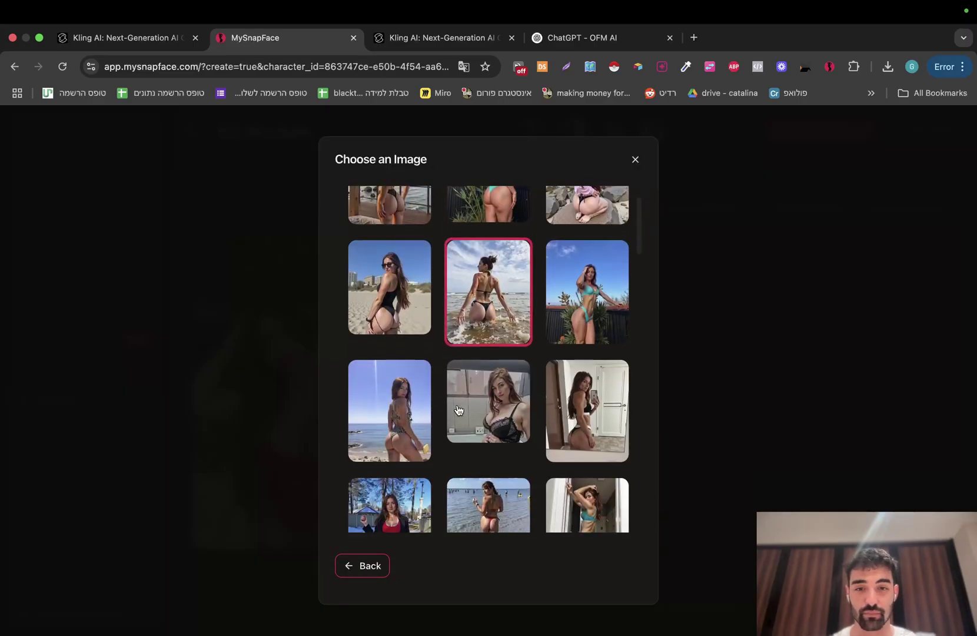
pyautogui.scroll(-15, 459, 412)
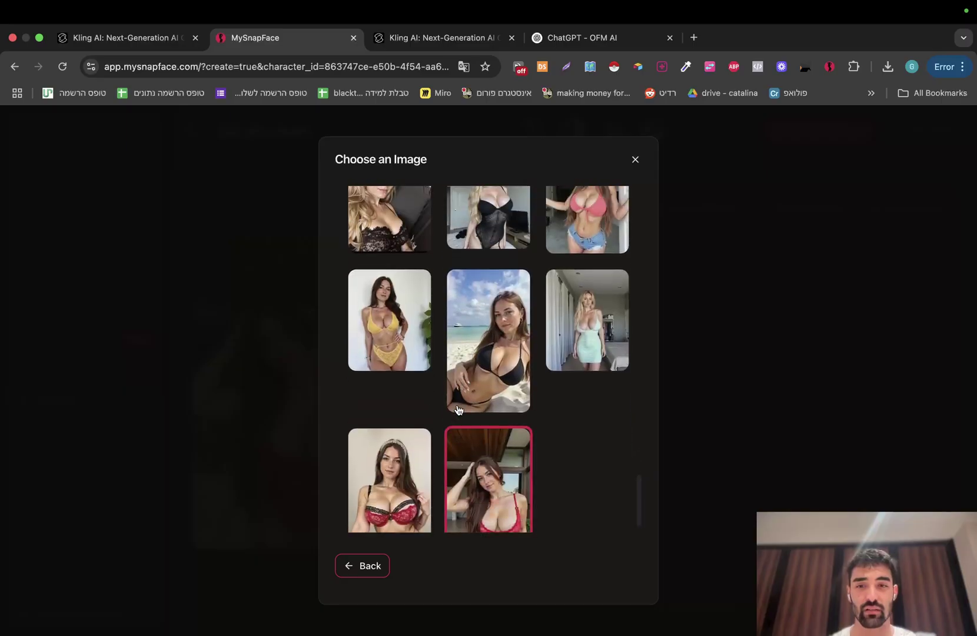
pyautogui.click(488, 447)
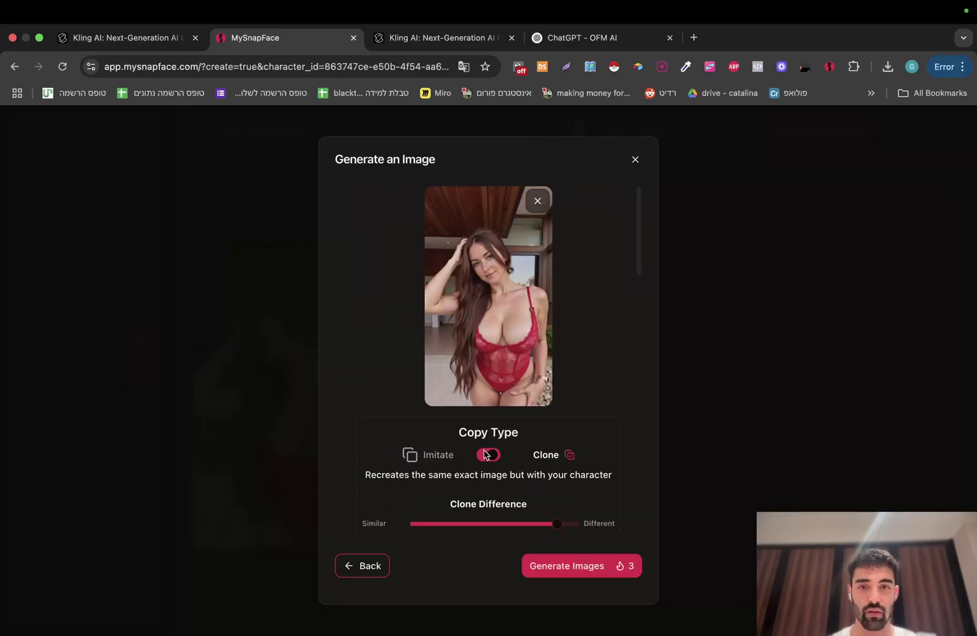
# - Keep the clone difference at 0.90 and set Number of Images to 1
pyautogui.scroll(-2, 499, 452)
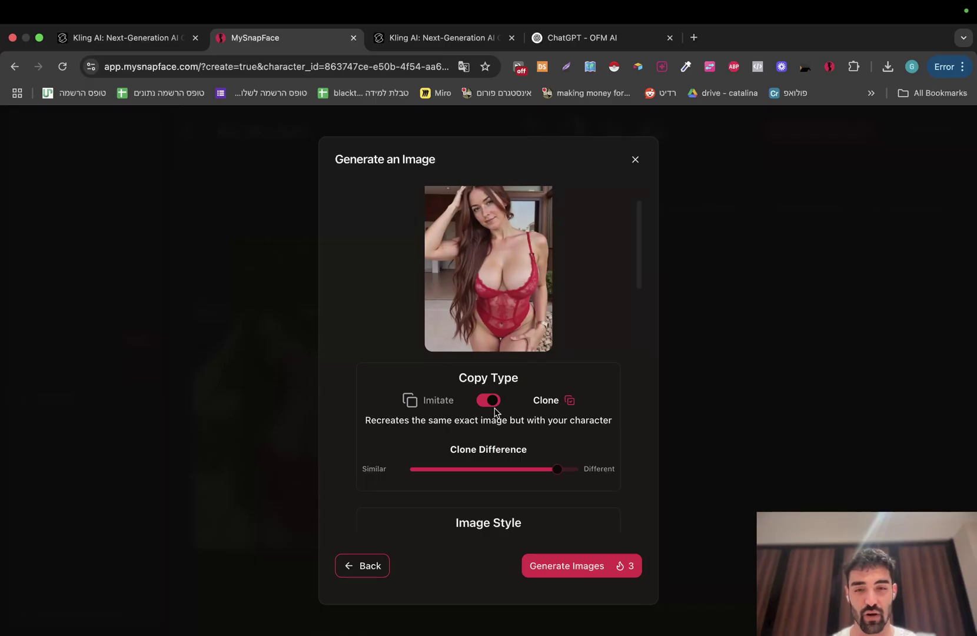
pyautogui.scroll(2, 528, 316)
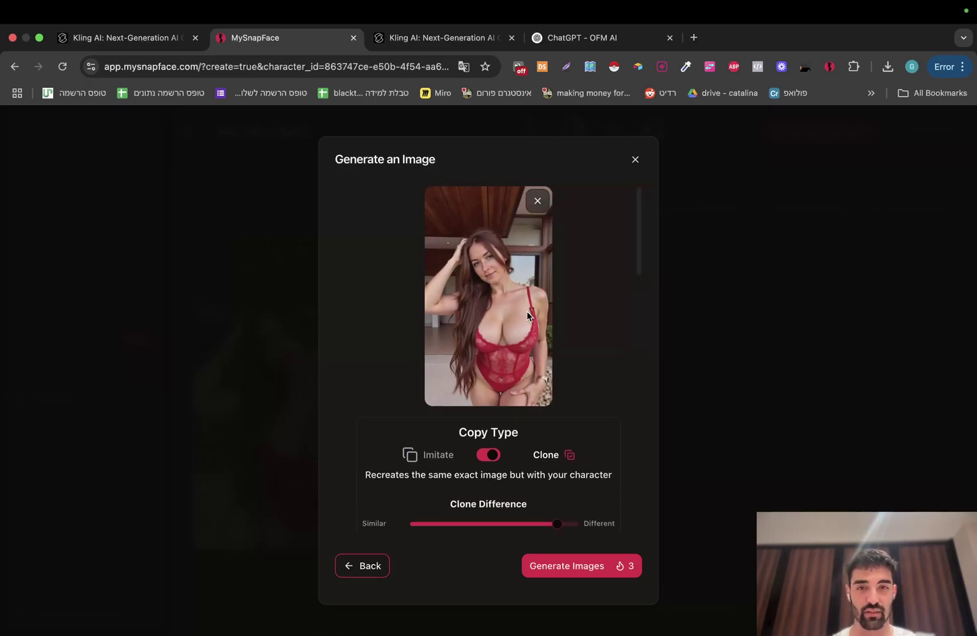
pyautogui.scroll(-1, 495, 306)
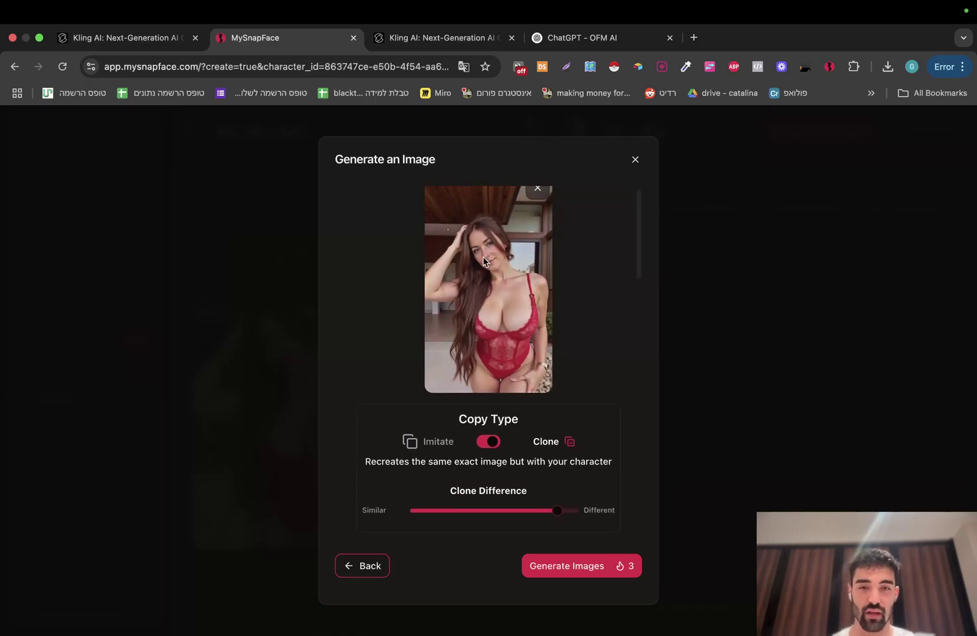
pyautogui.scroll(-5, 491, 347)
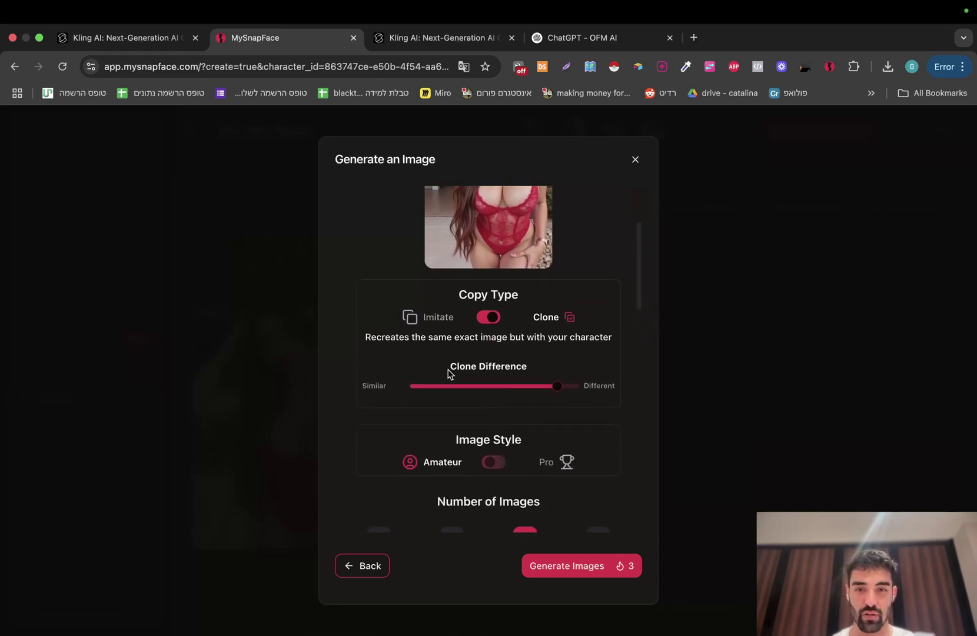
pyautogui.click(556, 387)
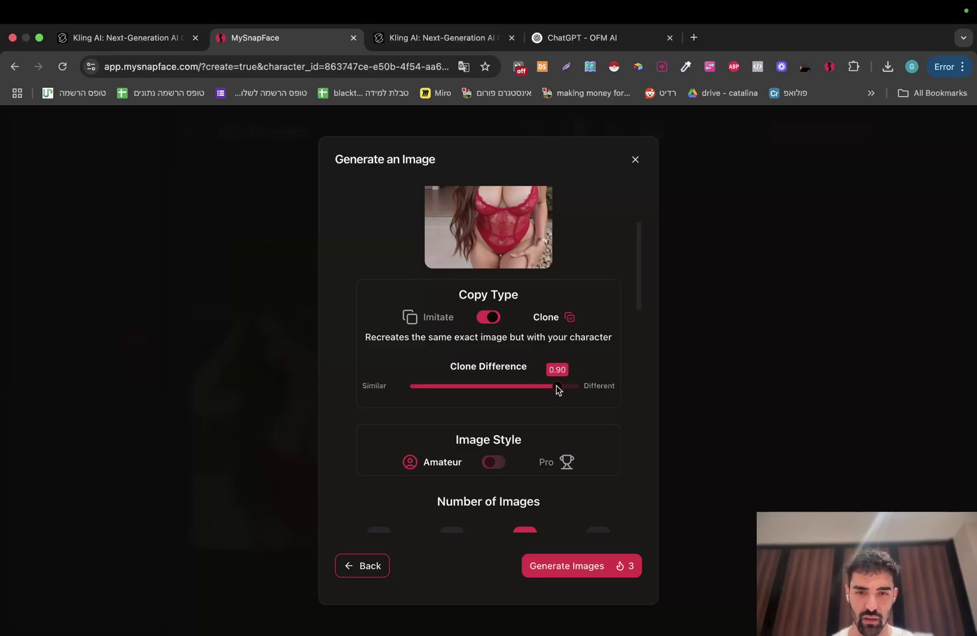
pyautogui.scroll(-1, 548, 428)
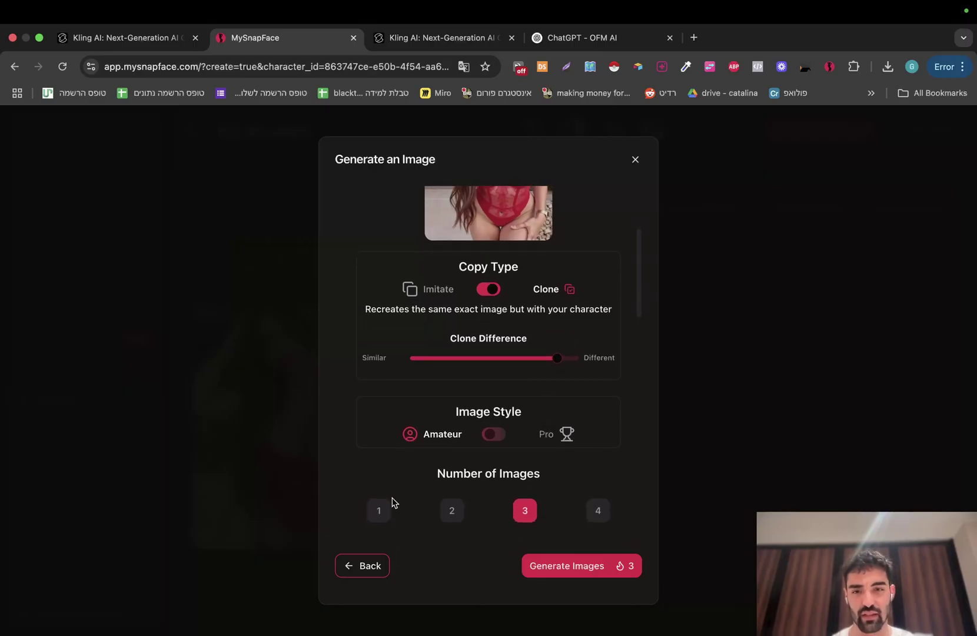
pyautogui.scroll(-2, 394, 501)
pyautogui.click(379, 451)
# - Select the whole Custom Prompt description to copy it
pyautogui.scroll(-1, 409, 464)
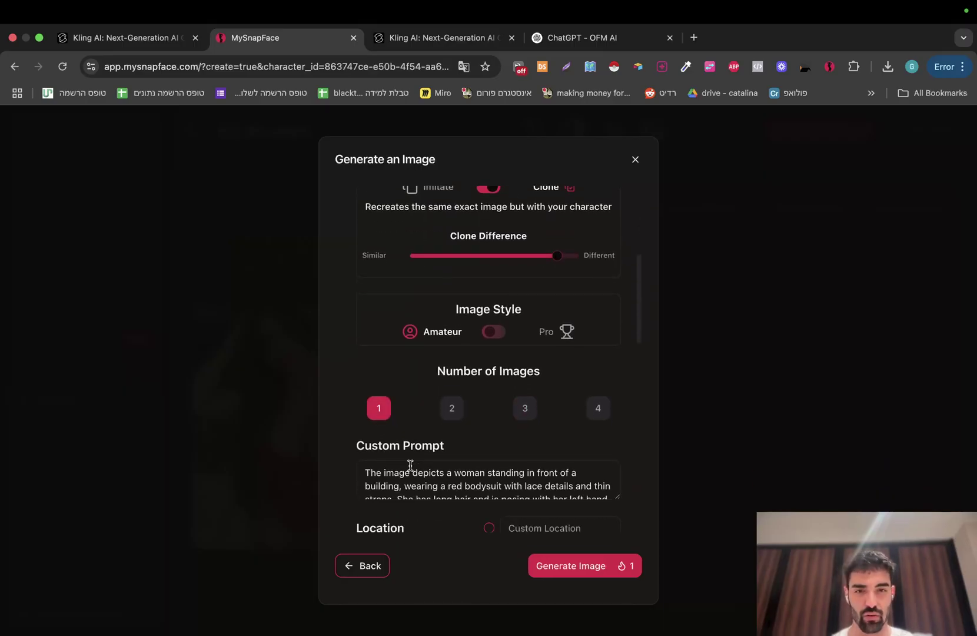
pyautogui.scroll(-1, 472, 479)
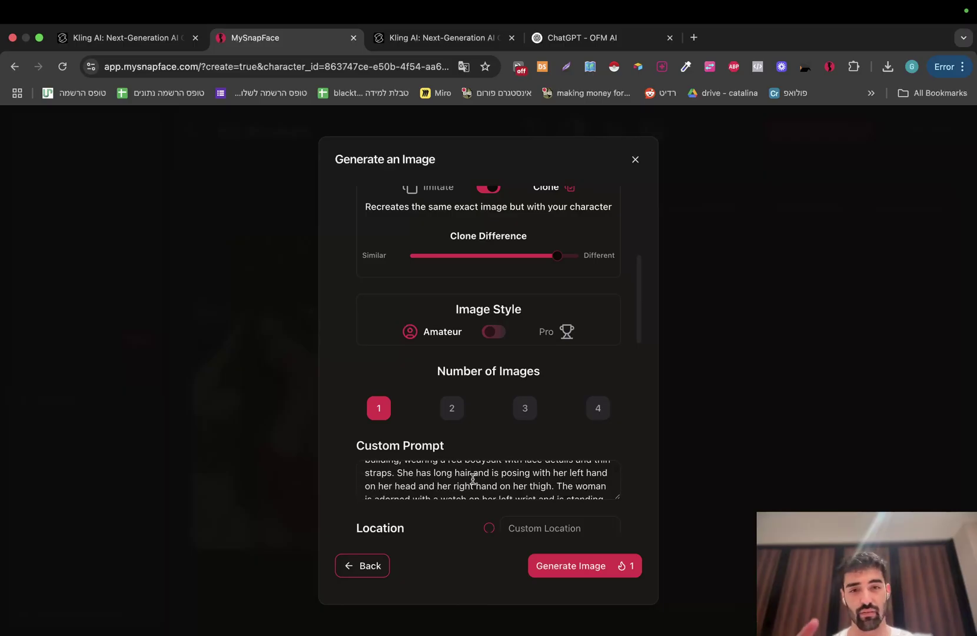
pyautogui.scroll(-2, 472, 478)
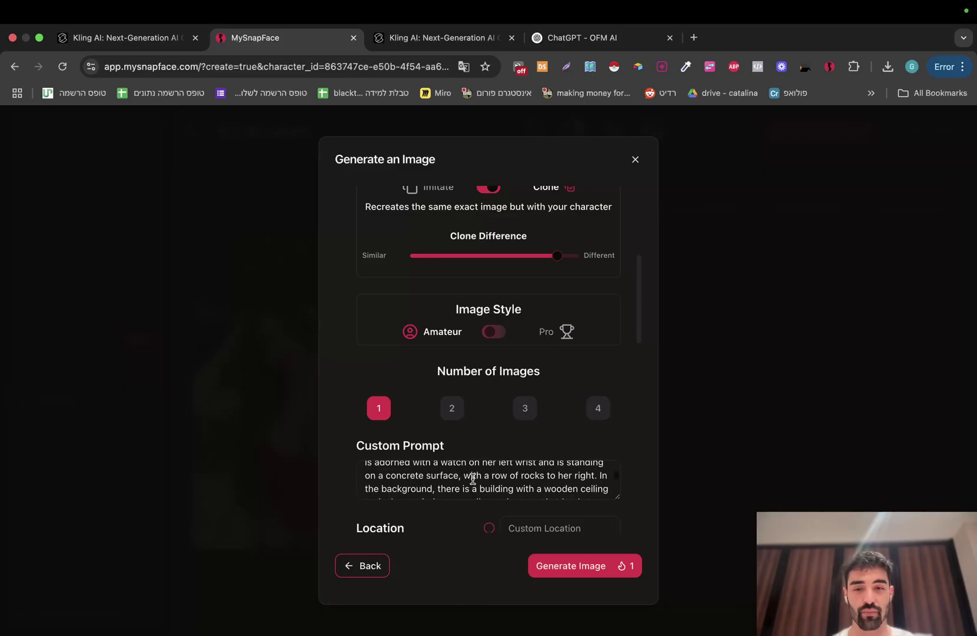
pyautogui.scroll(3, 420, 489)
pyautogui.click(421, 488)
pyautogui.press('super+a')
pyautogui.scroll(2, 421, 488)
pyautogui.scroll(5, 410, 270)
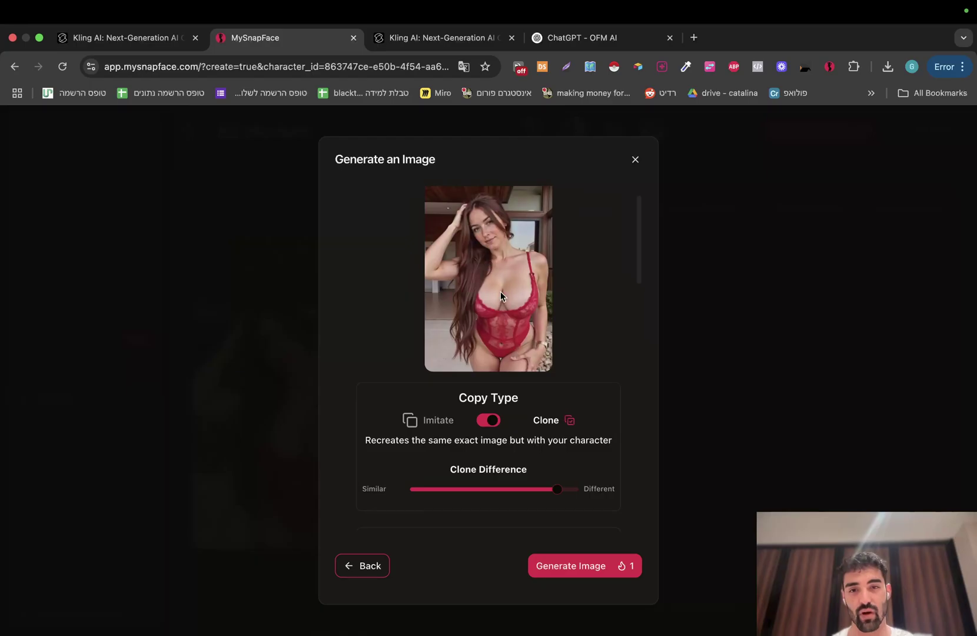
pyautogui.click(563, 41)
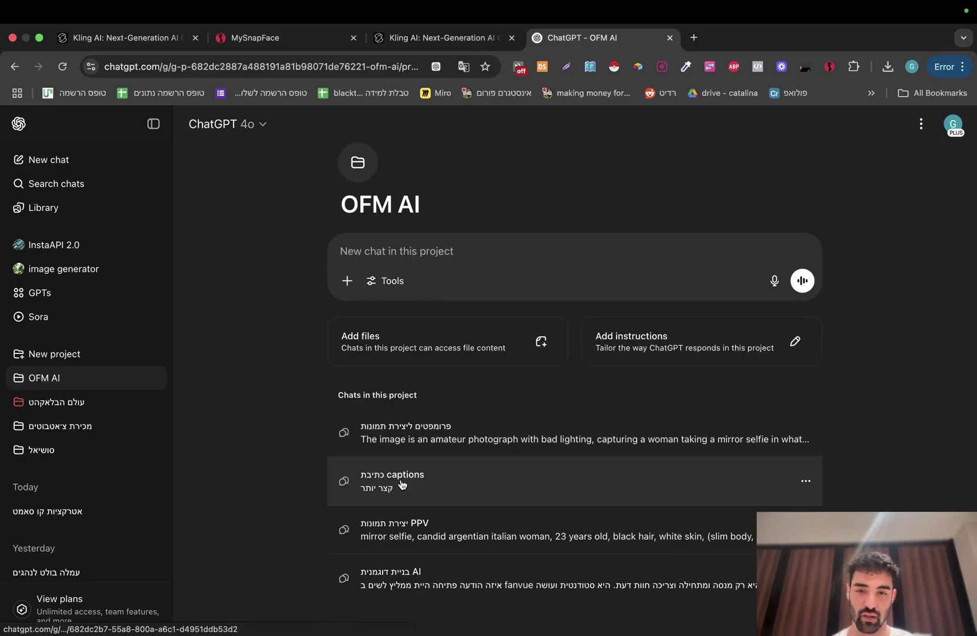
# - In the image prompts chat, paste the description and ask 'please change it to purple bikini'
pyautogui.click(411, 442)
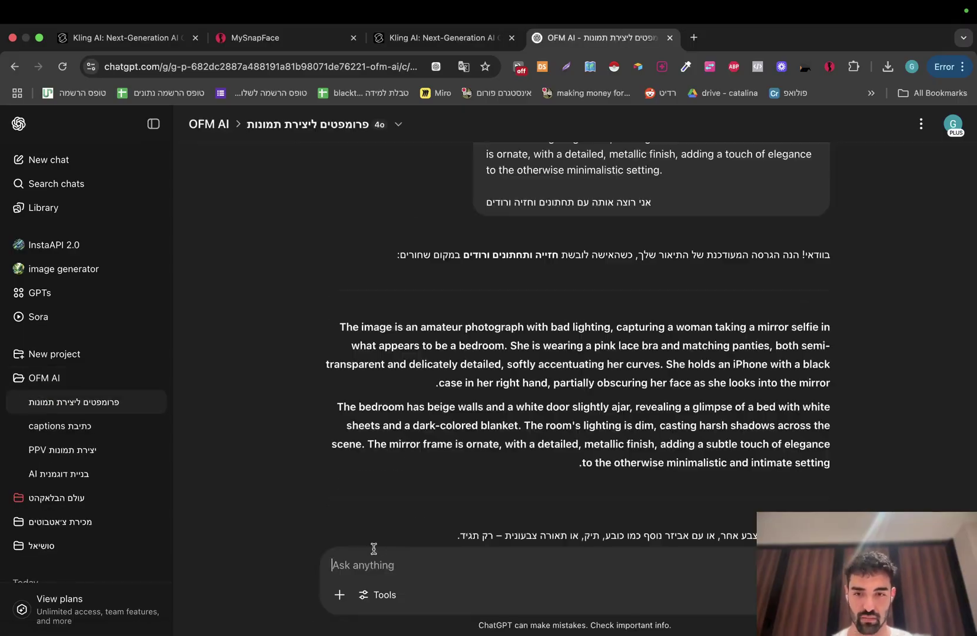
pyautogui.click(457, 46)
pyautogui.click(568, 40)
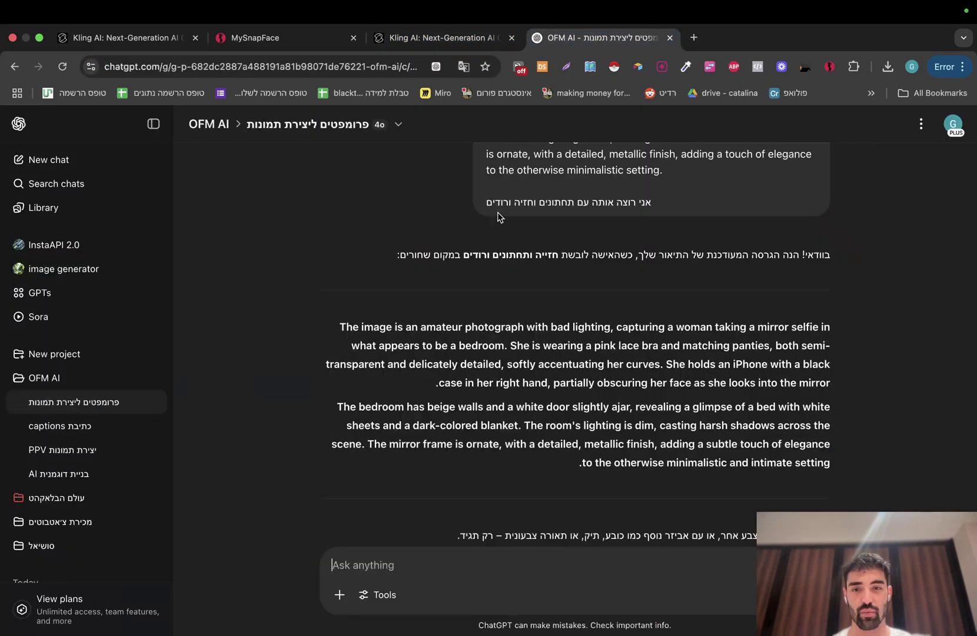
pyautogui.press('super+v')
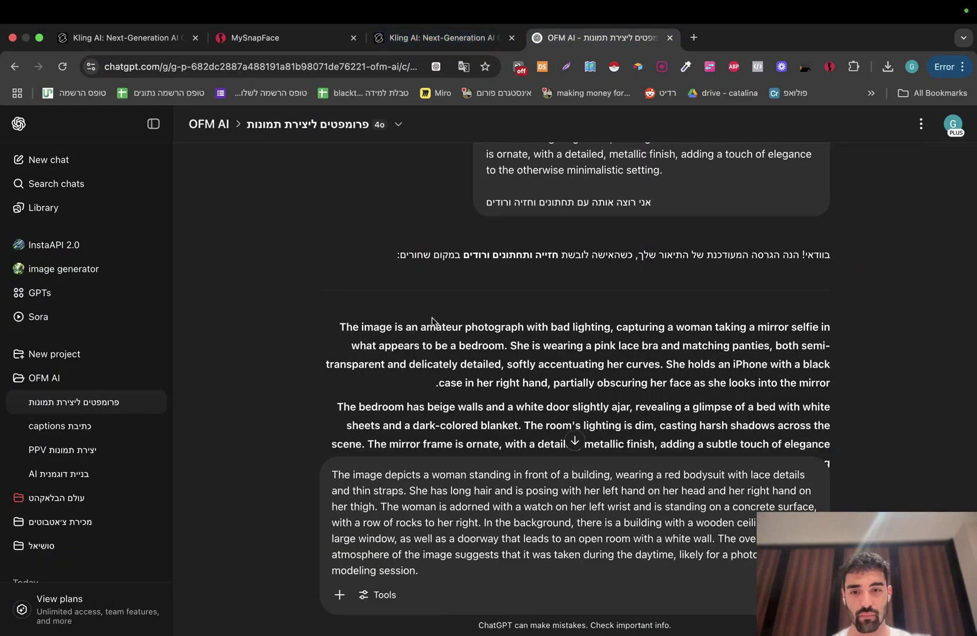
pyautogui.hotkey('shift', 'Return')
pyautogui.hotkey('shift', 'Return')
pyautogui.hotkey('shift', 'Return')
pyautogui.write('please change it to purple bikini')
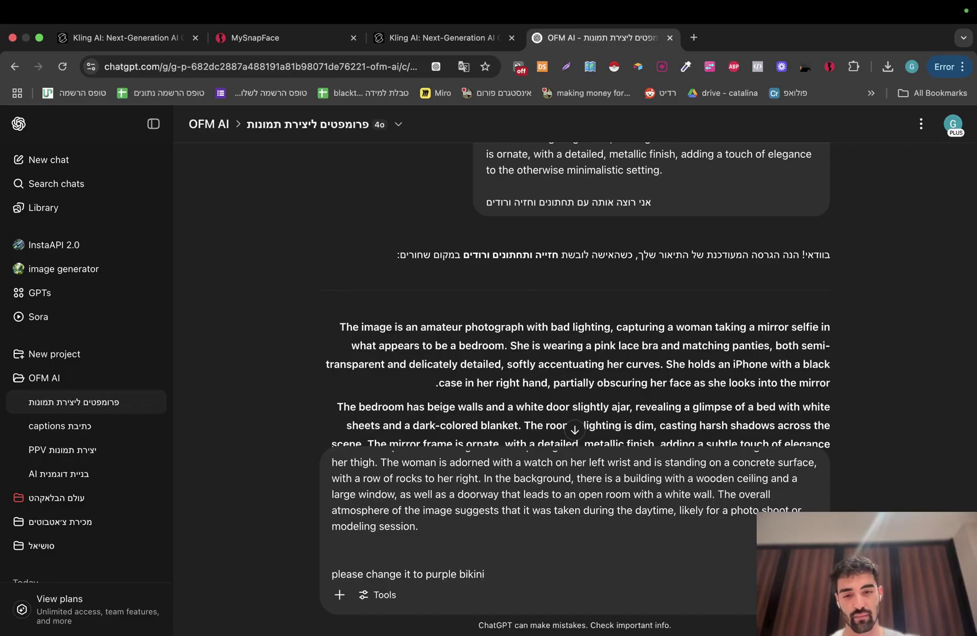
pyautogui.press('Return')
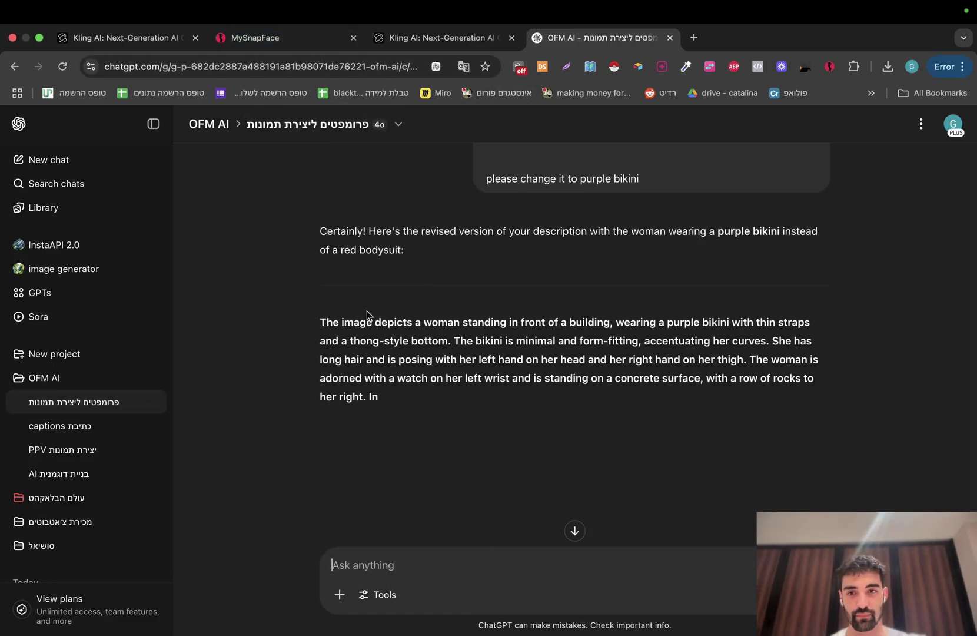
# - Select the revised purple-bikini description and return to the MySnapFace image setup
pyautogui.moveTo(318, 330); pyautogui.dragTo(726, 459)
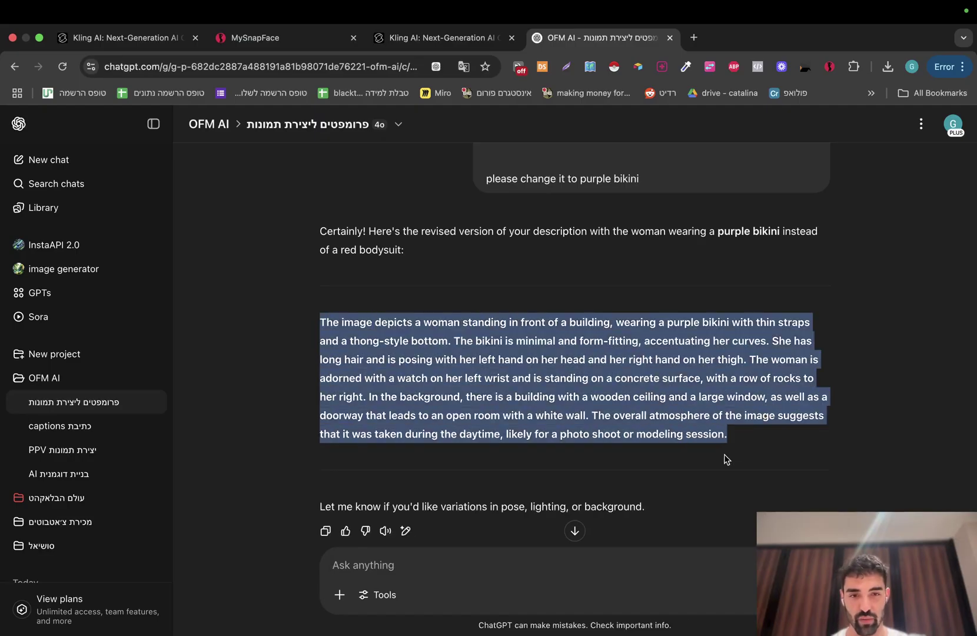
pyautogui.click(288, 39)
pyautogui.scroll(-3, 492, 449)
# - Replace the Custom Prompt with the purple-bikini description and find the new 6:12 PM image
pyautogui.scroll(-2, 491, 449)
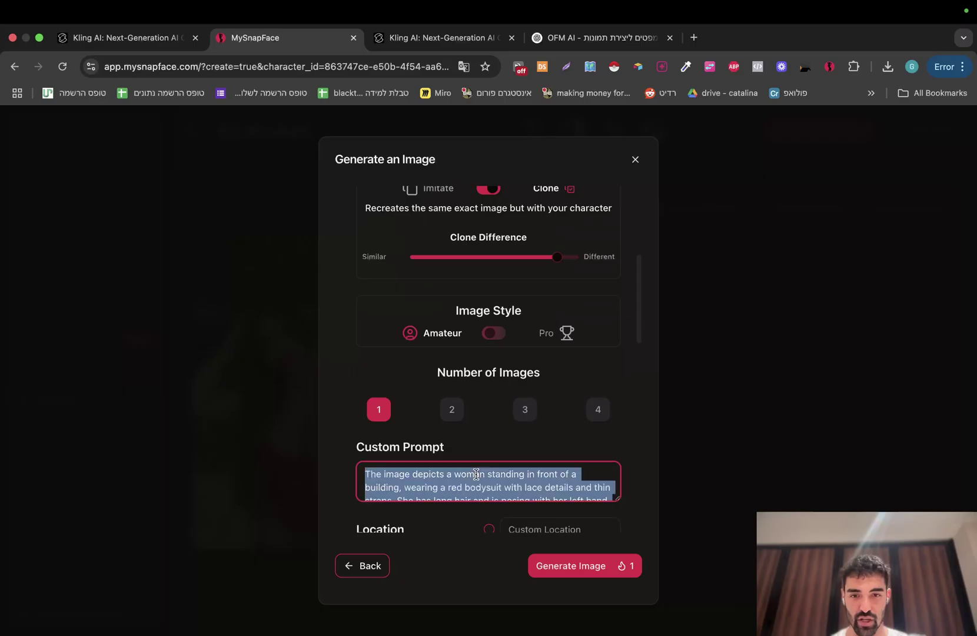
pyautogui.hotkey('ctrl', 'v')
pyautogui.scroll(-3, 480, 533)
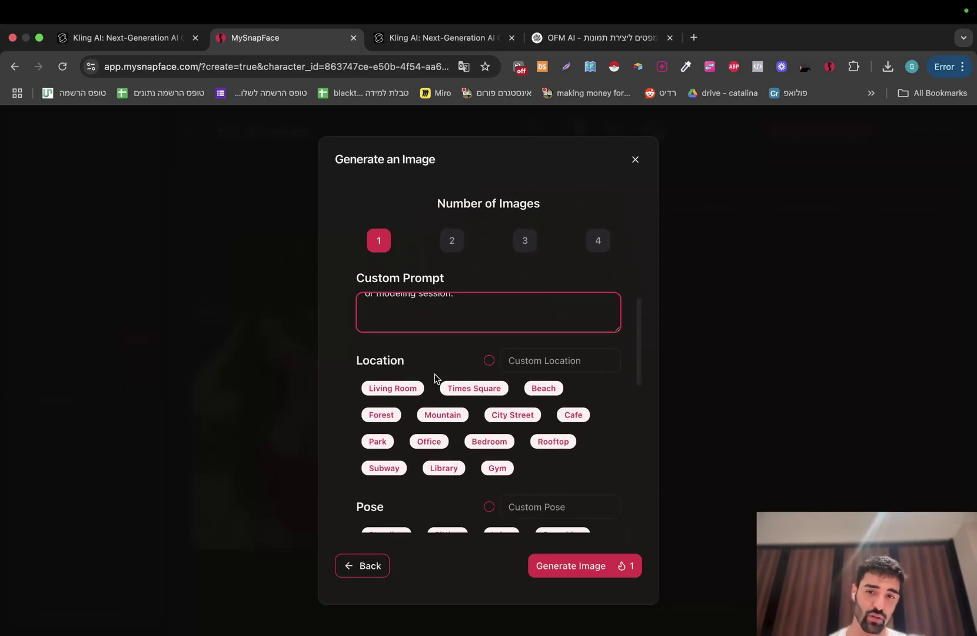
pyautogui.scroll(-2, 354, 367)
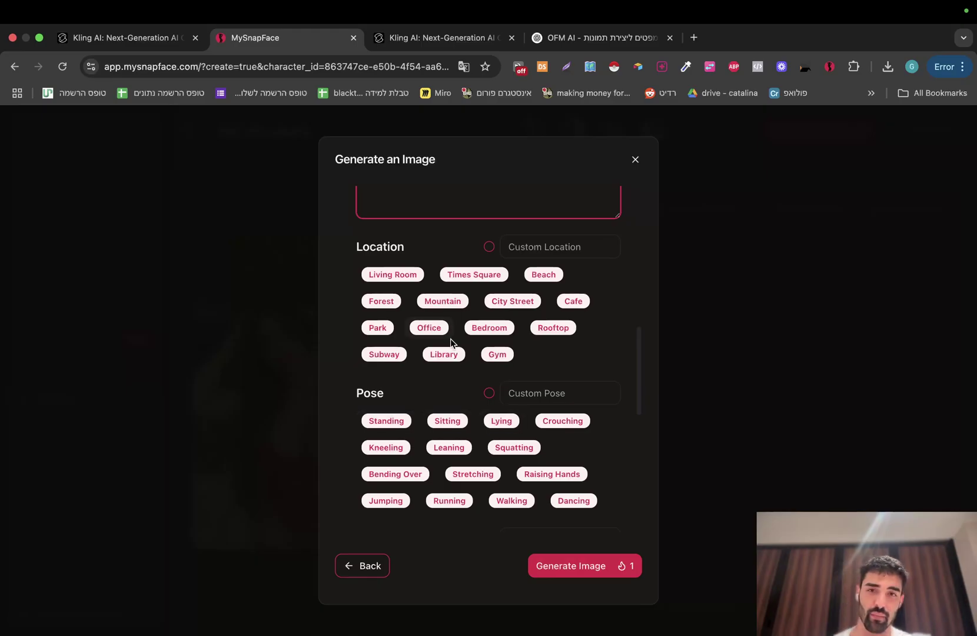
pyautogui.scroll(4, 449, 380)
pyautogui.scroll(5, 429, 434)
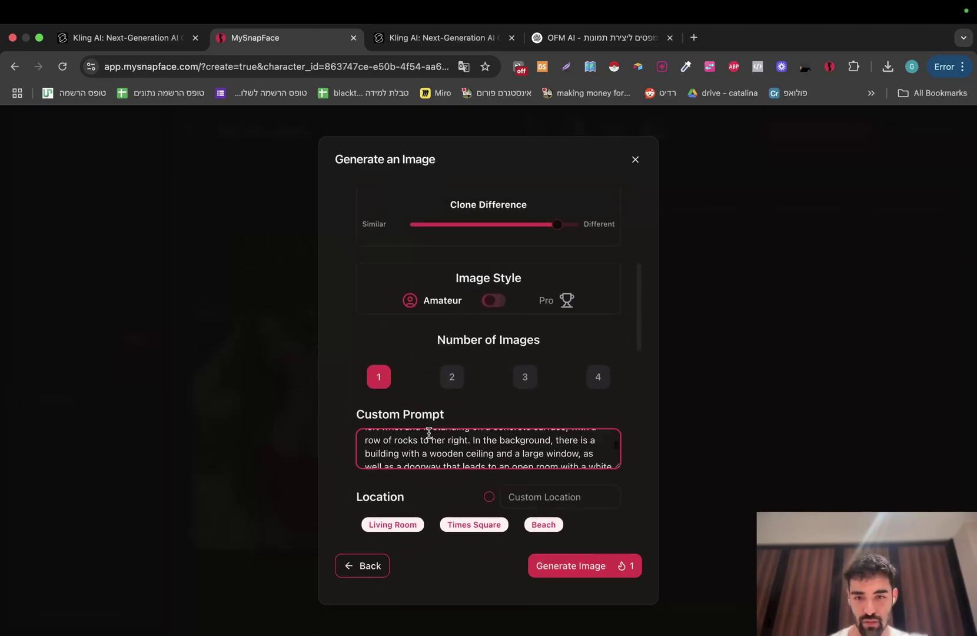
pyautogui.click(617, 575)
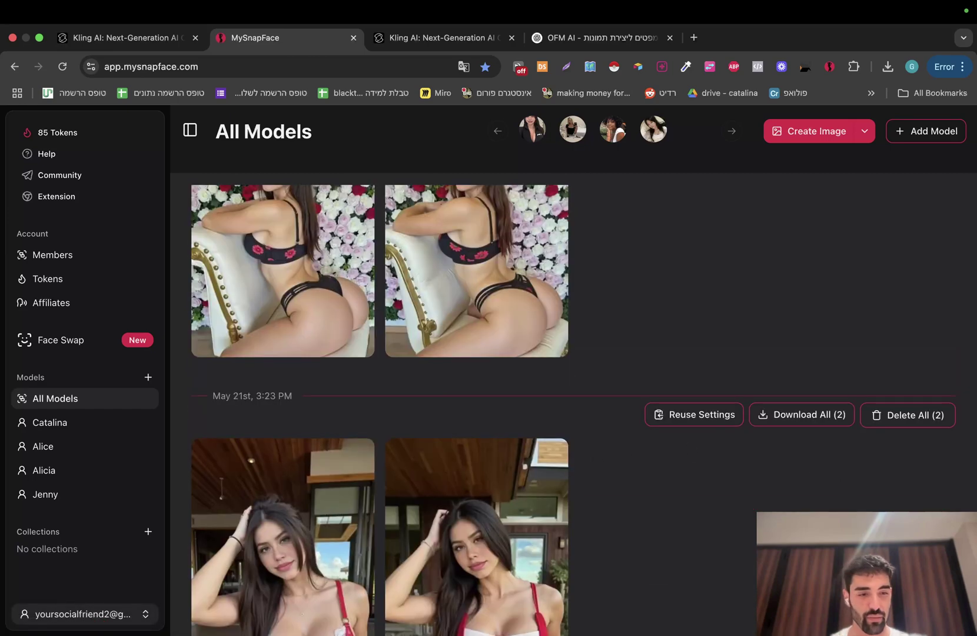
pyautogui.scroll(-10, 974, 275)
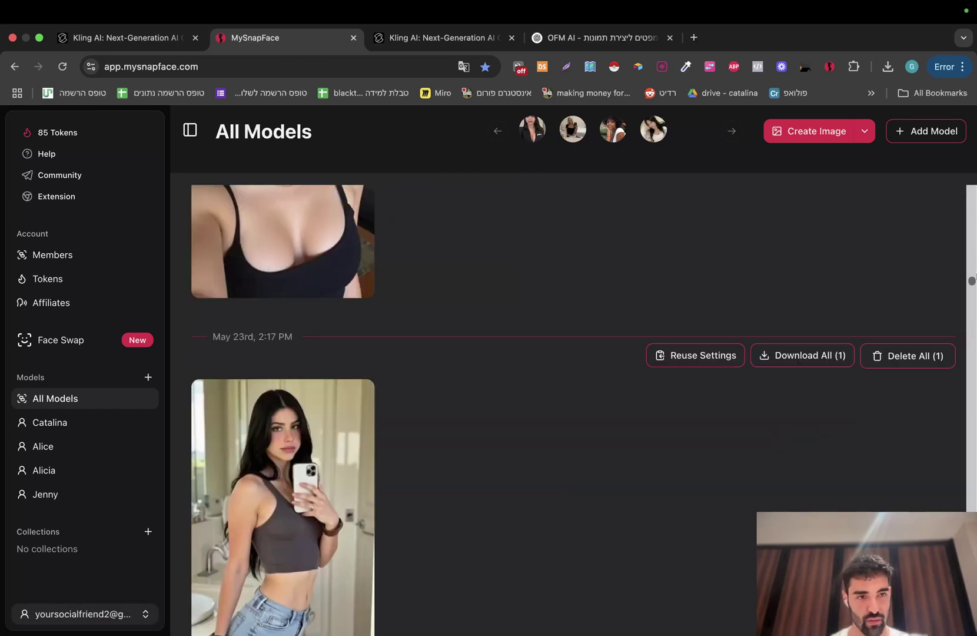
pyautogui.moveTo(971, 284); pyautogui.dragTo(972, 157)
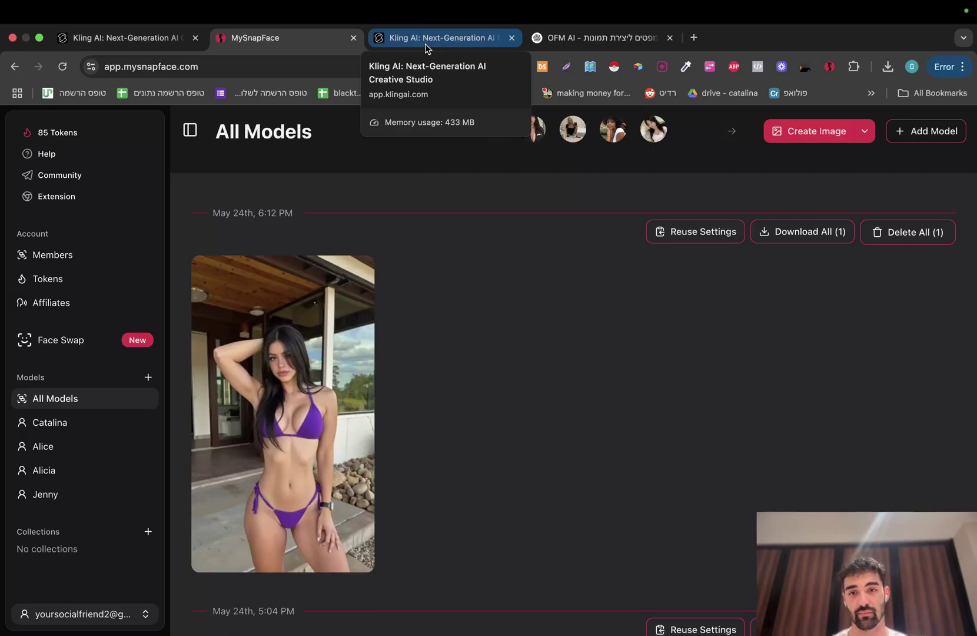
# - Preview the purple-bikini image full size, then save it as a 285 KB JPG to Downloads
pyautogui.click(340, 357)
pyautogui.click(363, 366)
pyautogui.click(342, 355)
pyautogui.click(744, 307)
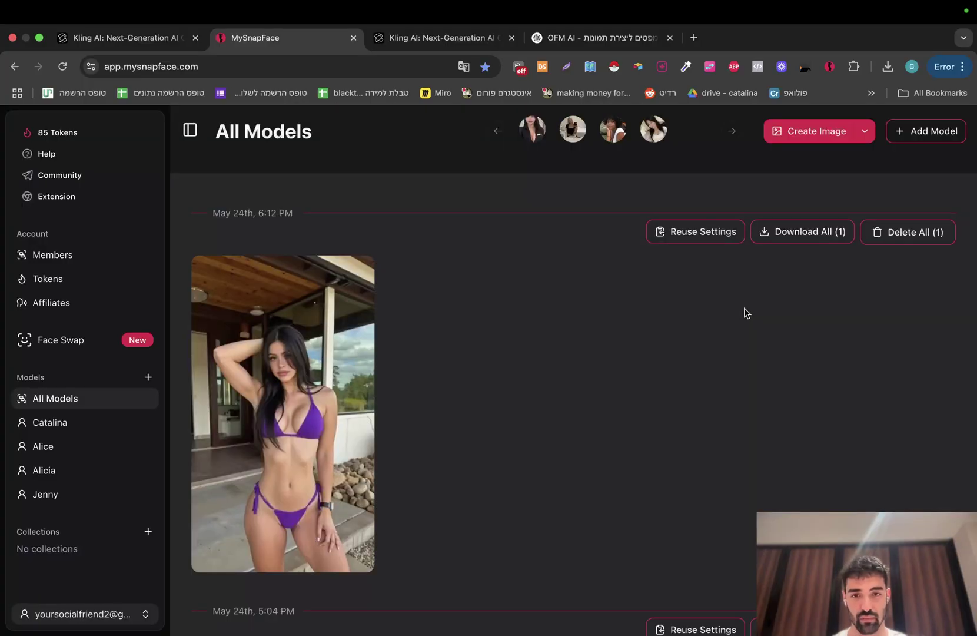
pyautogui.rightClick(260, 294)
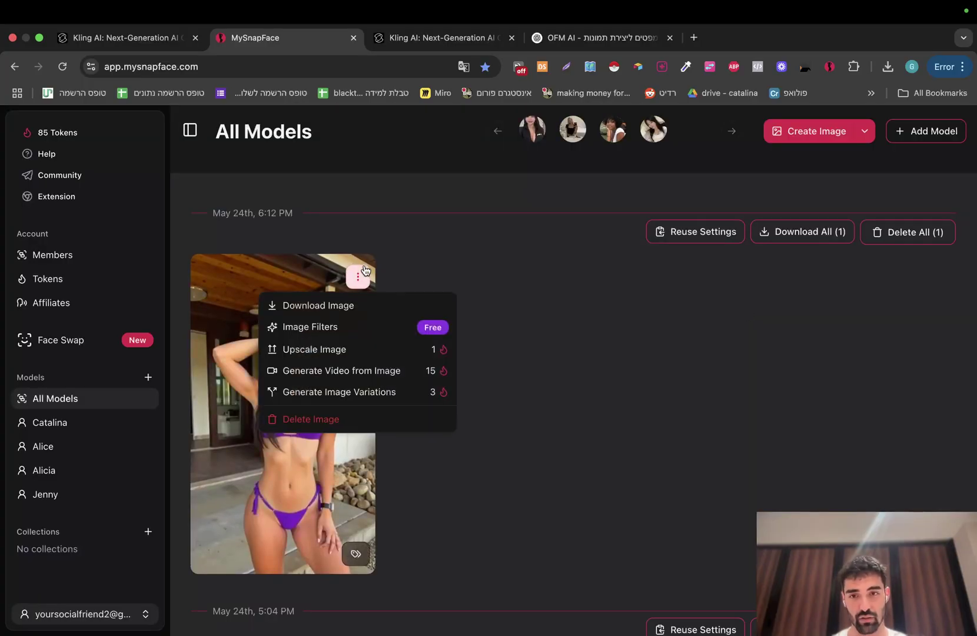
pyautogui.click(308, 304)
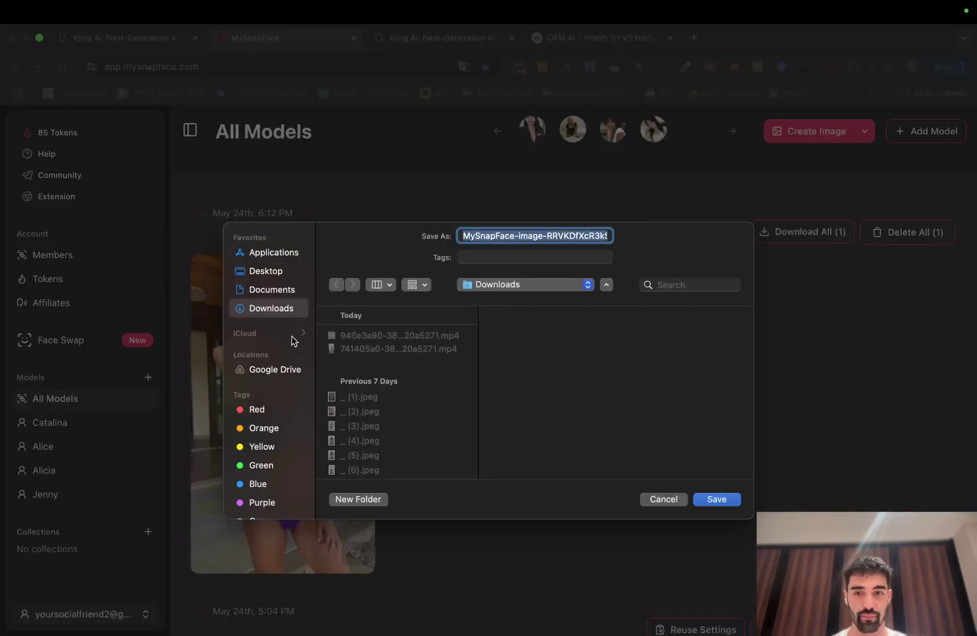
pyautogui.press('Return')
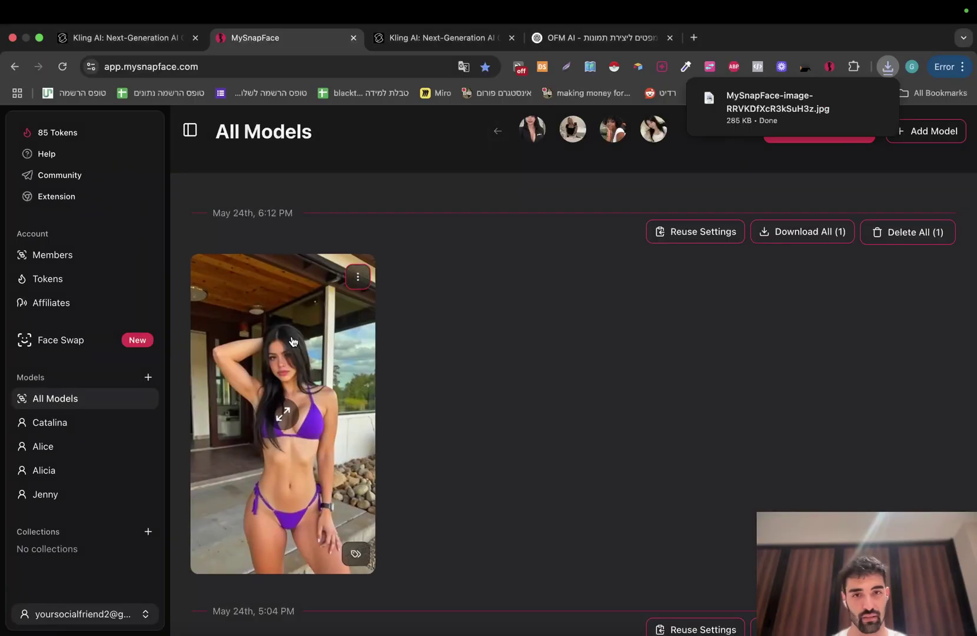
pyautogui.click(442, 32)
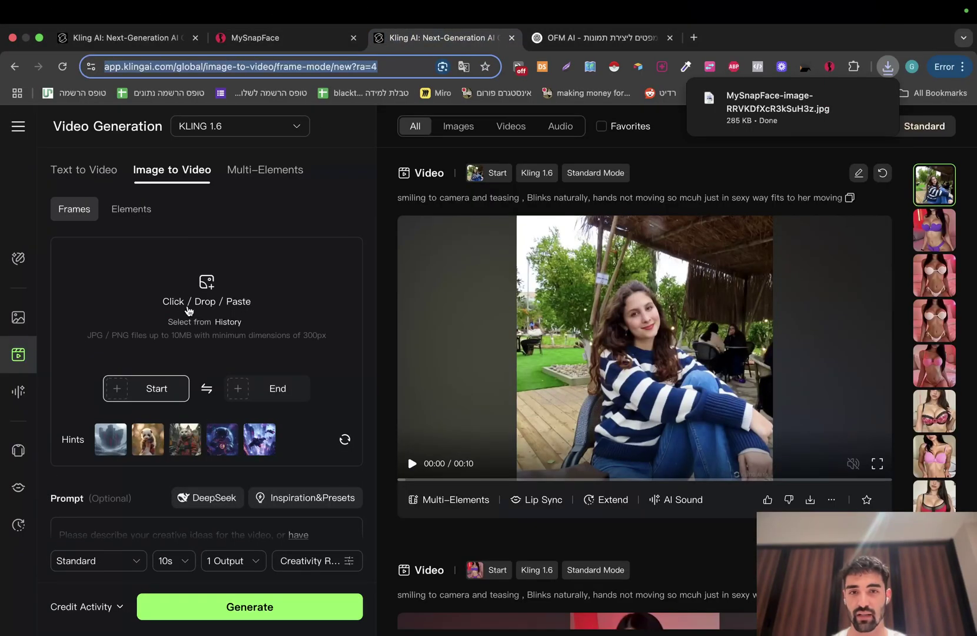
pyautogui.scroll(-7, 283, 382)
pyautogui.scroll(7, 276, 411)
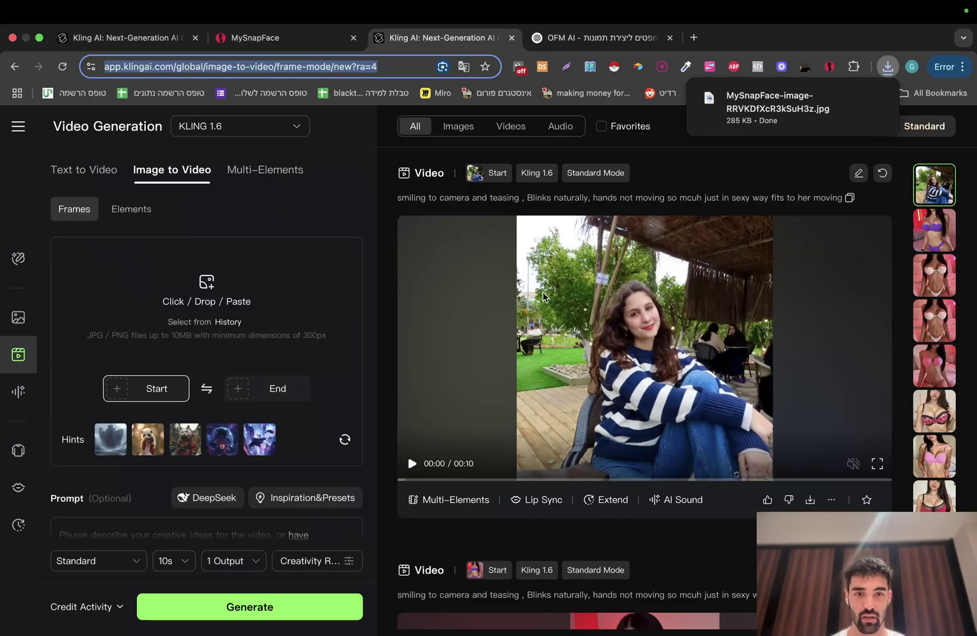
pyautogui.scroll(-5, 742, 305)
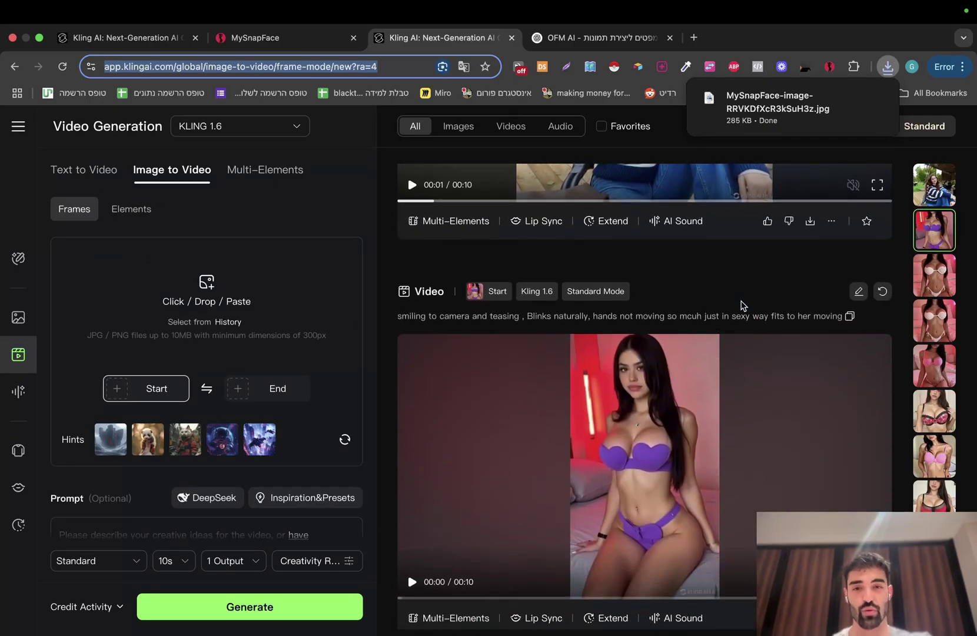
pyautogui.click(736, 274)
pyautogui.scroll(-1, 727, 297)
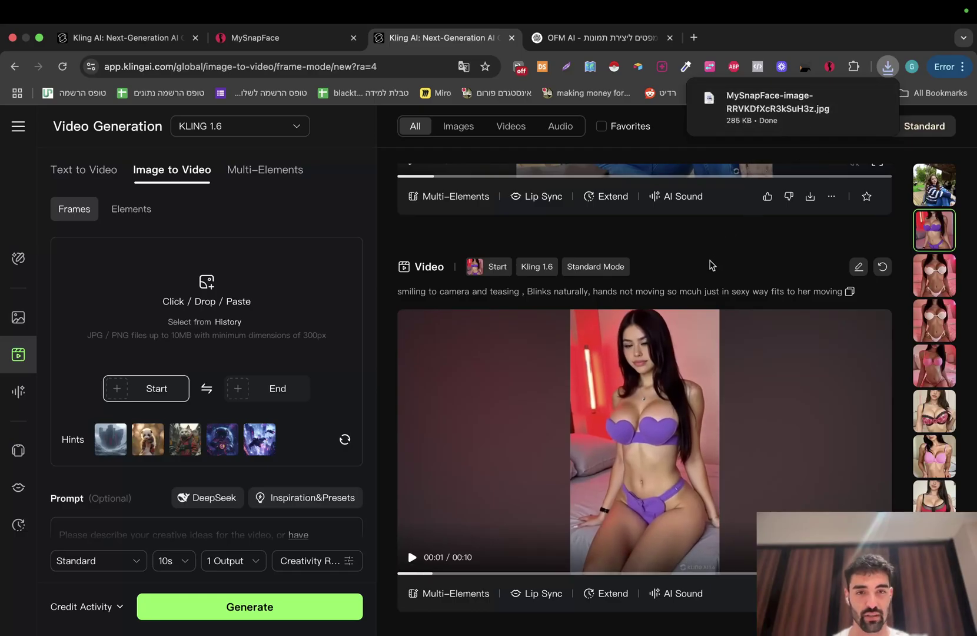
pyautogui.scroll(-1, 711, 265)
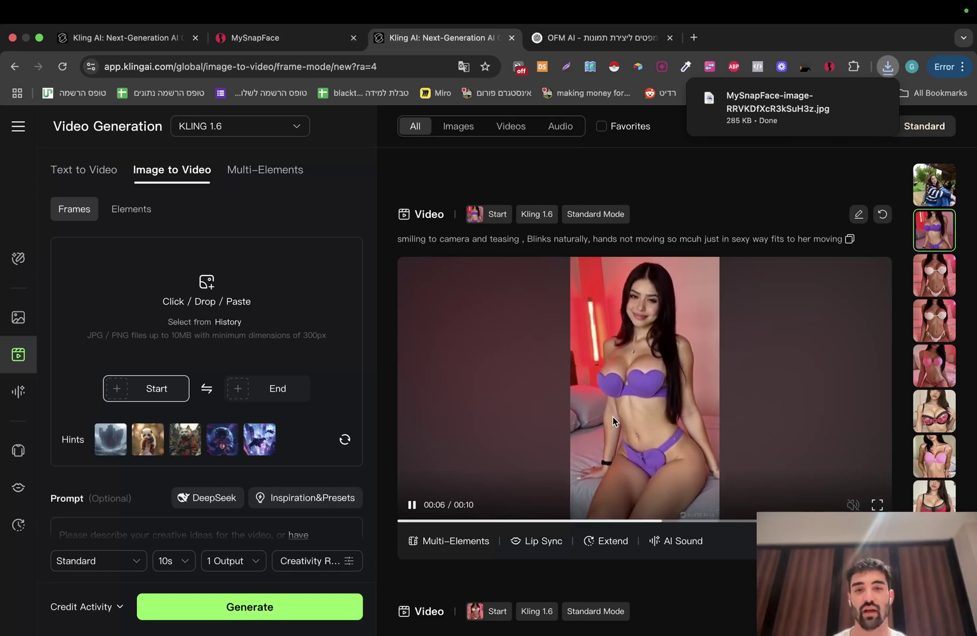
pyautogui.scroll(-6, 612, 416)
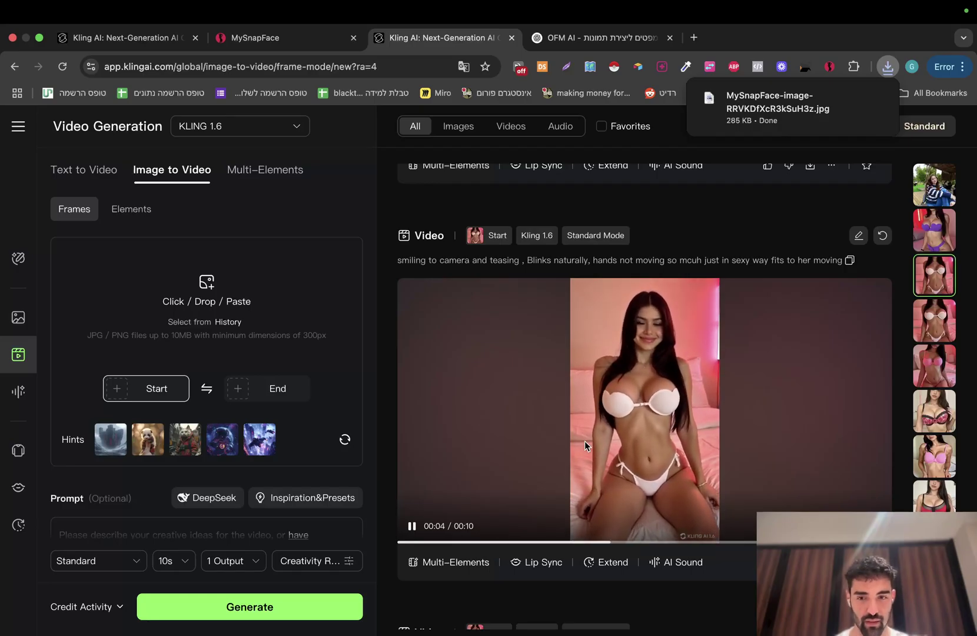
pyautogui.scroll(-1, 635, 402)
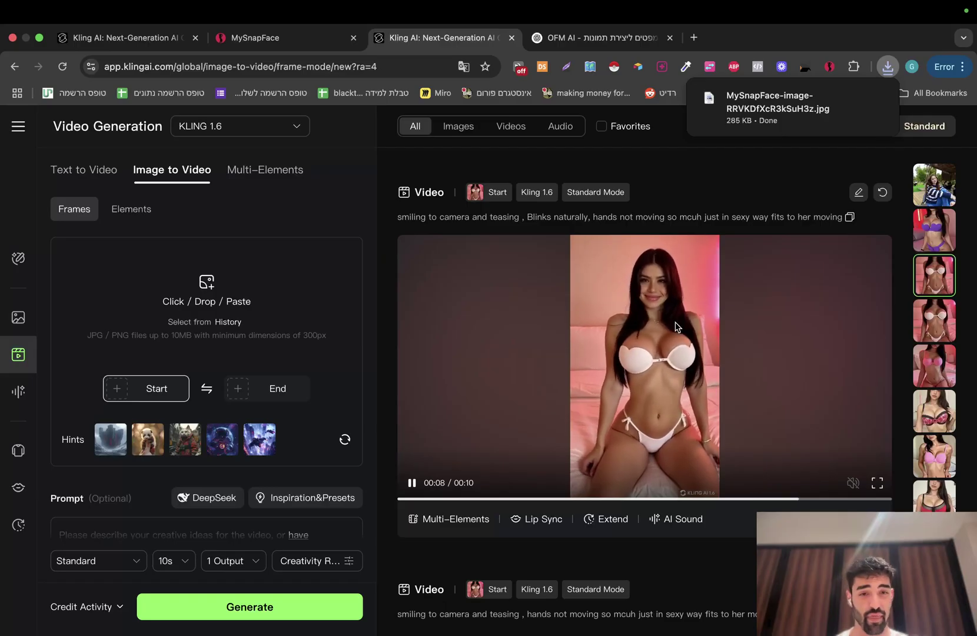
pyautogui.scroll(-4, 635, 359)
pyautogui.scroll(-10, 634, 359)
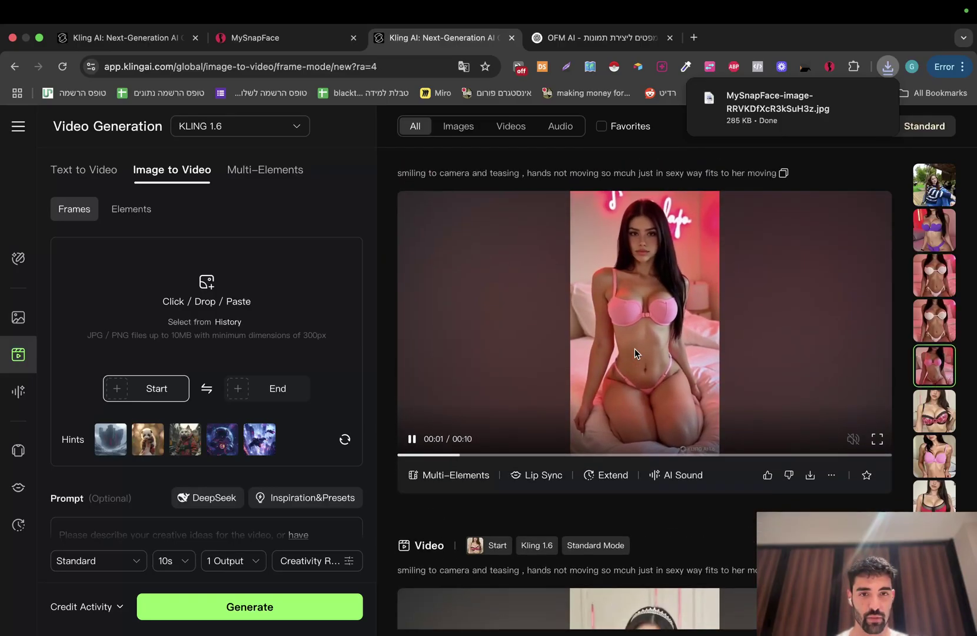
# - Drop the downloaded purple-bikini JPG in as the start frame, keeping the KLING 1.6 model
pyautogui.click(692, 272)
pyautogui.moveTo(780, 120); pyautogui.dragTo(183, 250)
pyautogui.moveTo(194, 291); pyautogui.dragTo(196, 294)
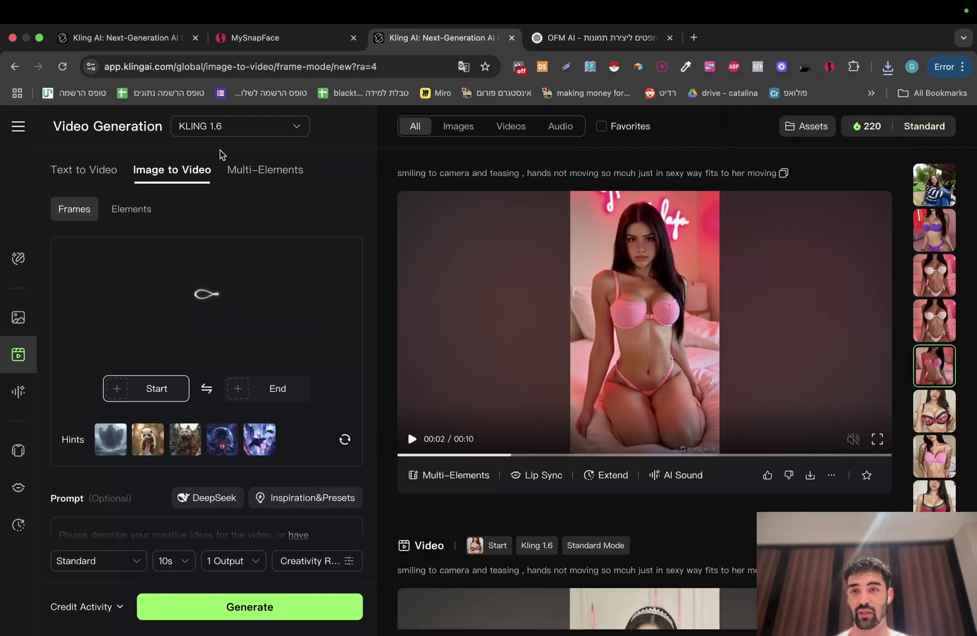
pyautogui.click(229, 132)
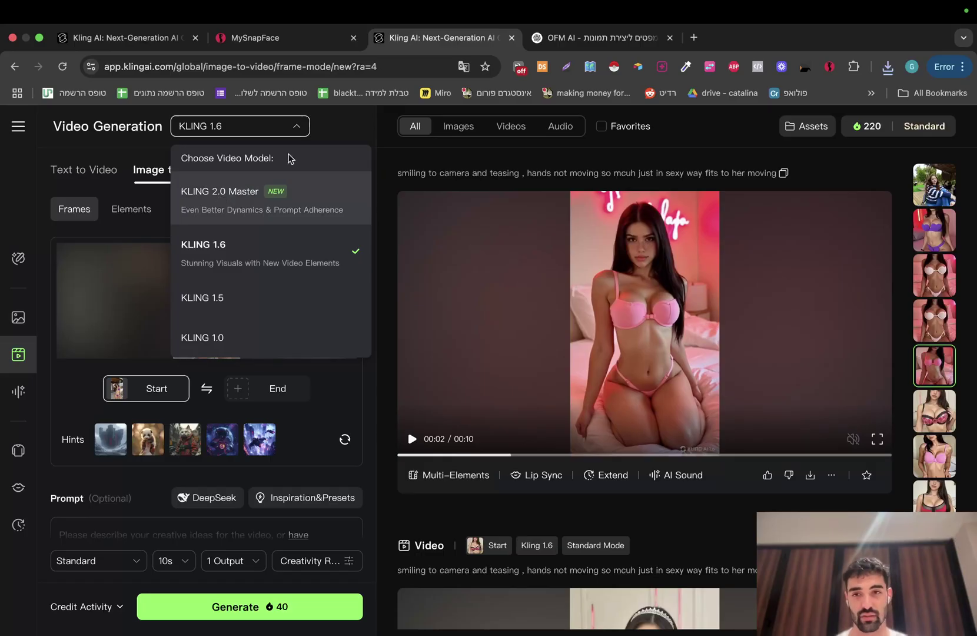
pyautogui.click(325, 130)
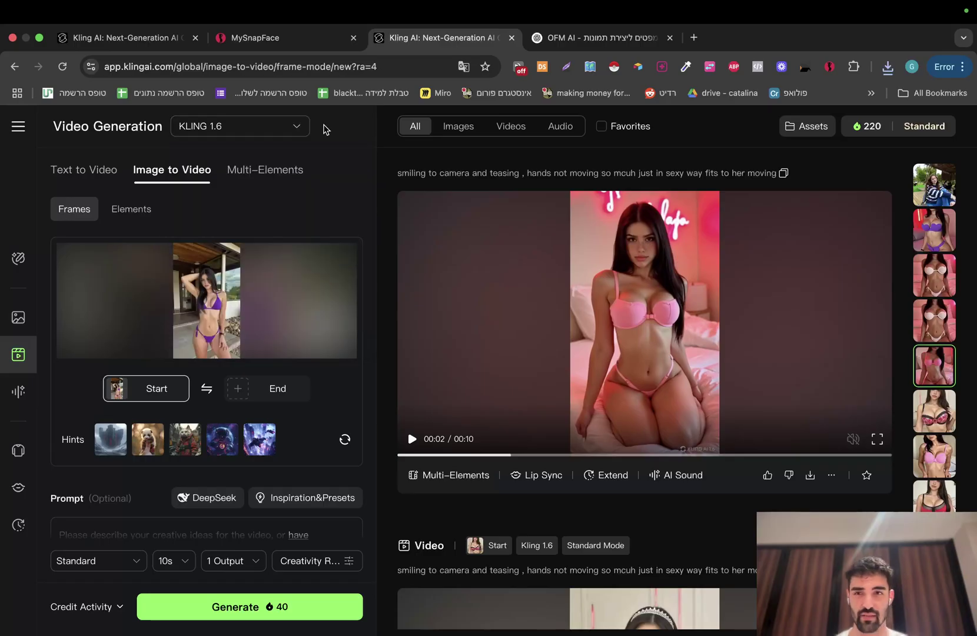
# - Copy the earlier video's smiling-and-teasing prompt and paste it into the Prompt box
pyautogui.scroll(-5, 213, 349)
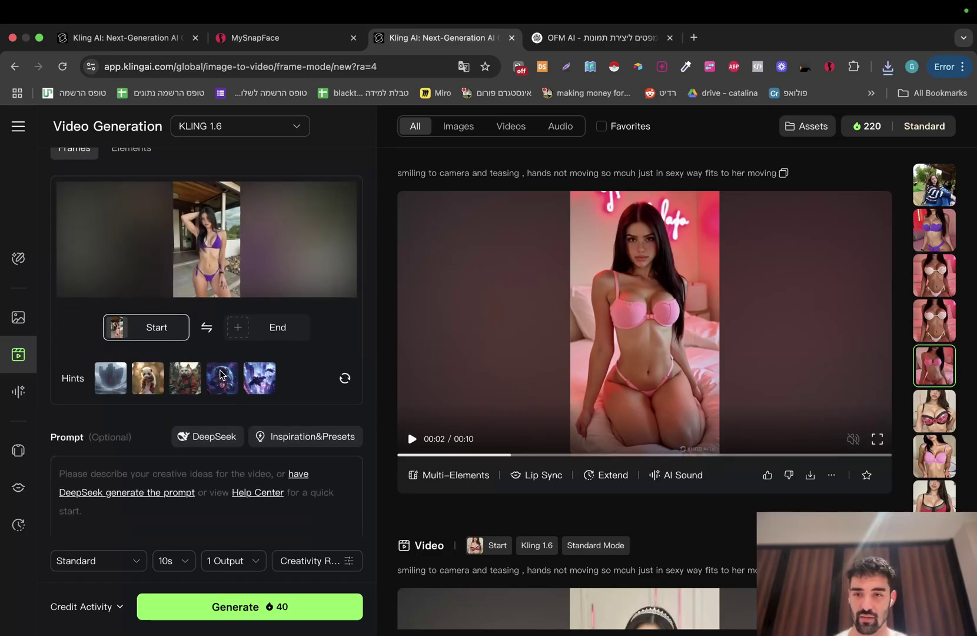
pyautogui.scroll(2, 560, 327)
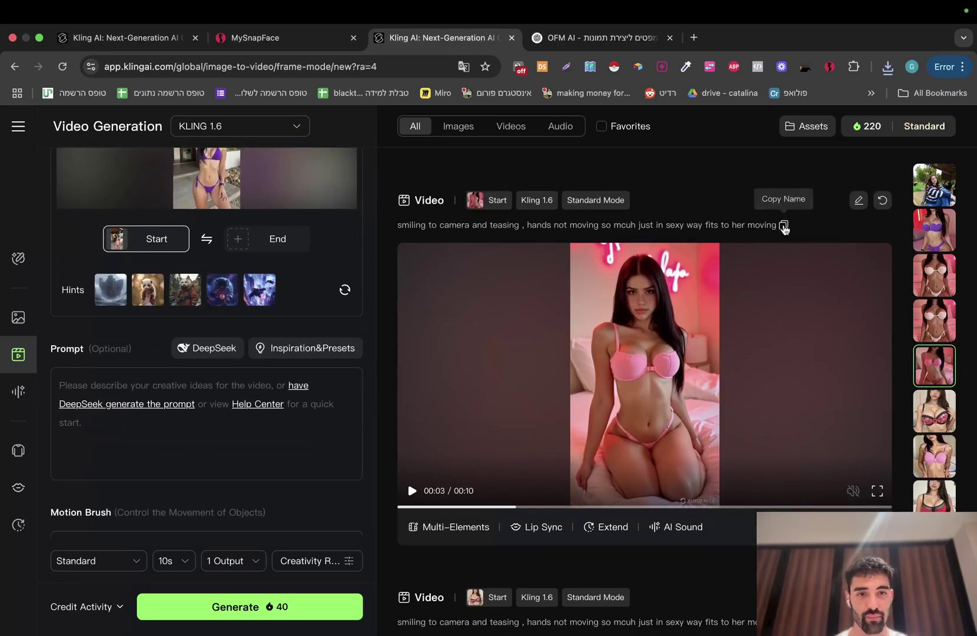
pyautogui.click(783, 224)
pyautogui.click(141, 393)
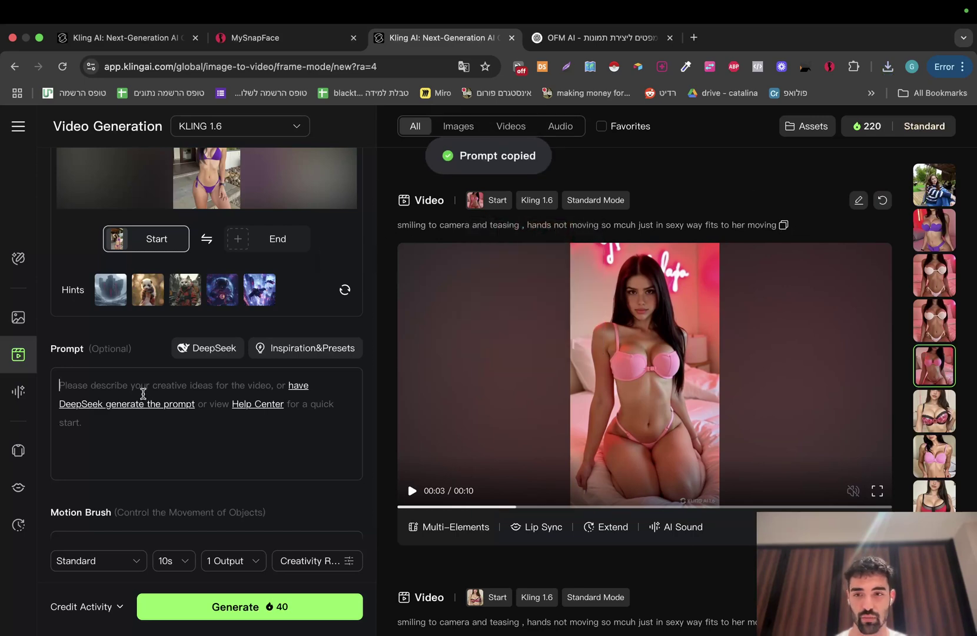
pyautogui.press('cmd+v')
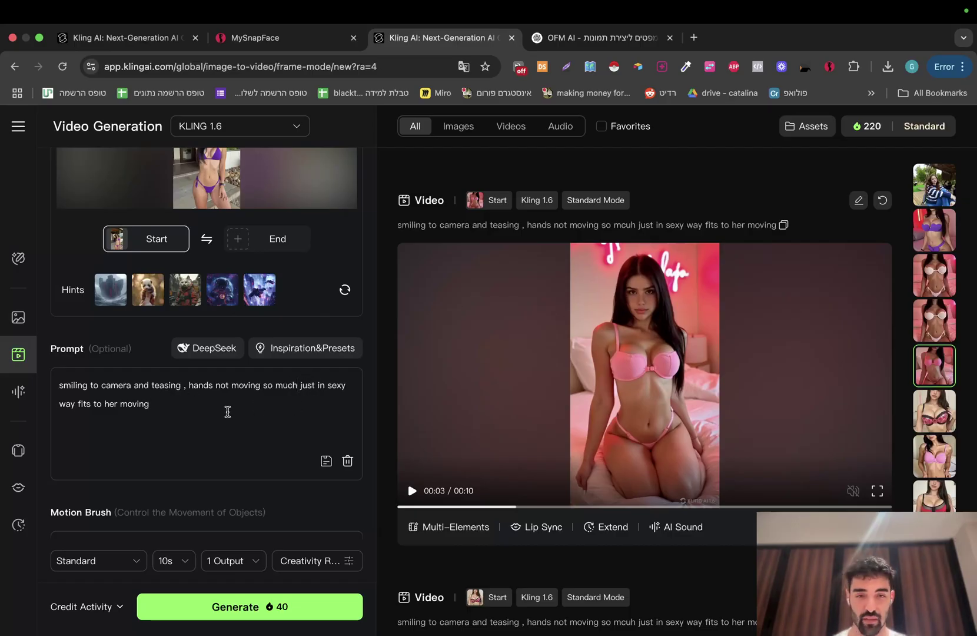
# - Load the earlier pink-bikini video's prompt and negative prompt through its Edit option
pyautogui.scroll(-3, 227, 411)
pyautogui.scroll(-1, 532, 341)
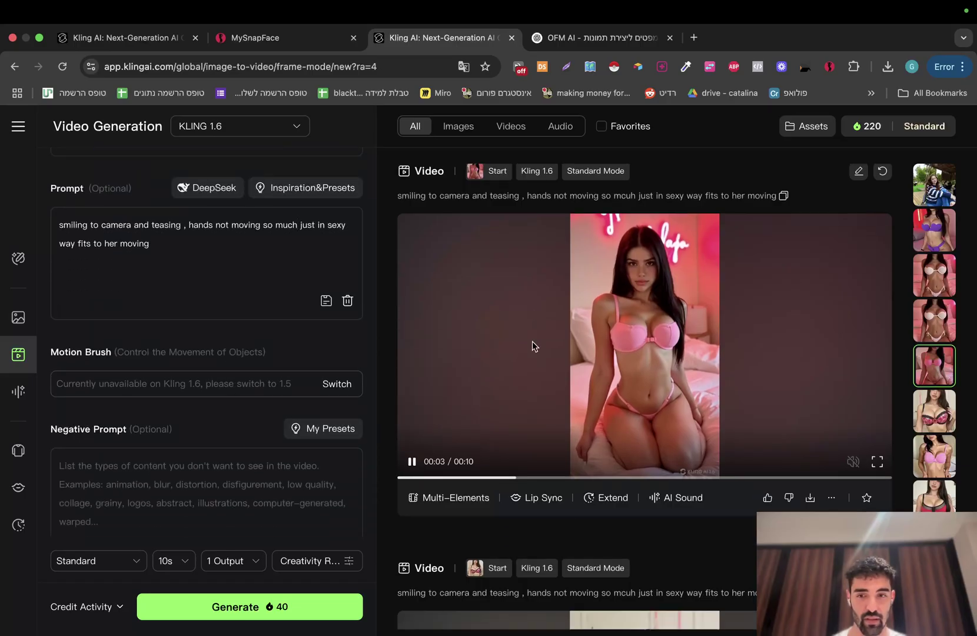
pyautogui.scroll(1, 635, 283)
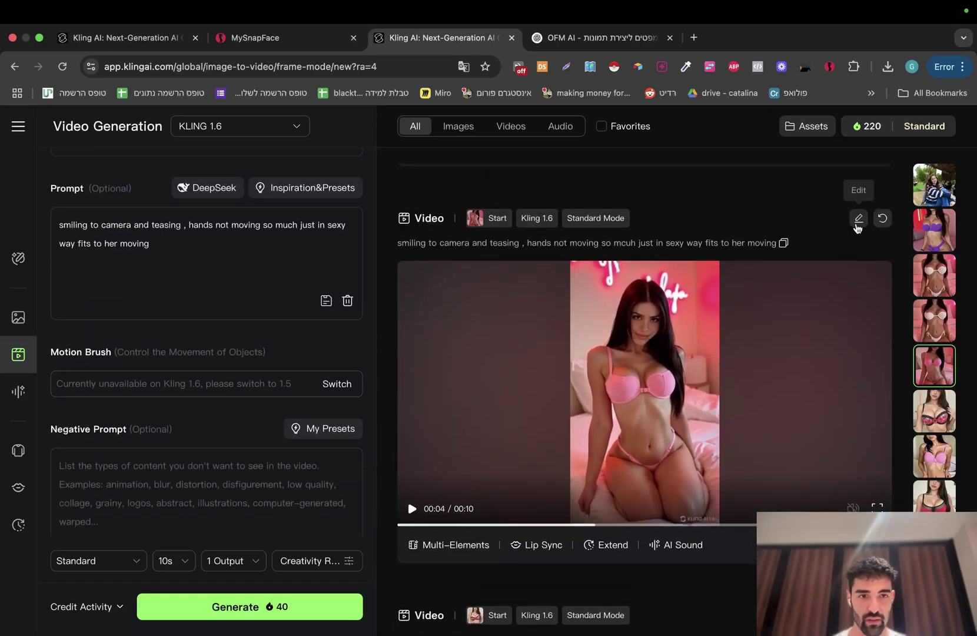
pyautogui.click(858, 219)
pyautogui.scroll(-2, 194, 412)
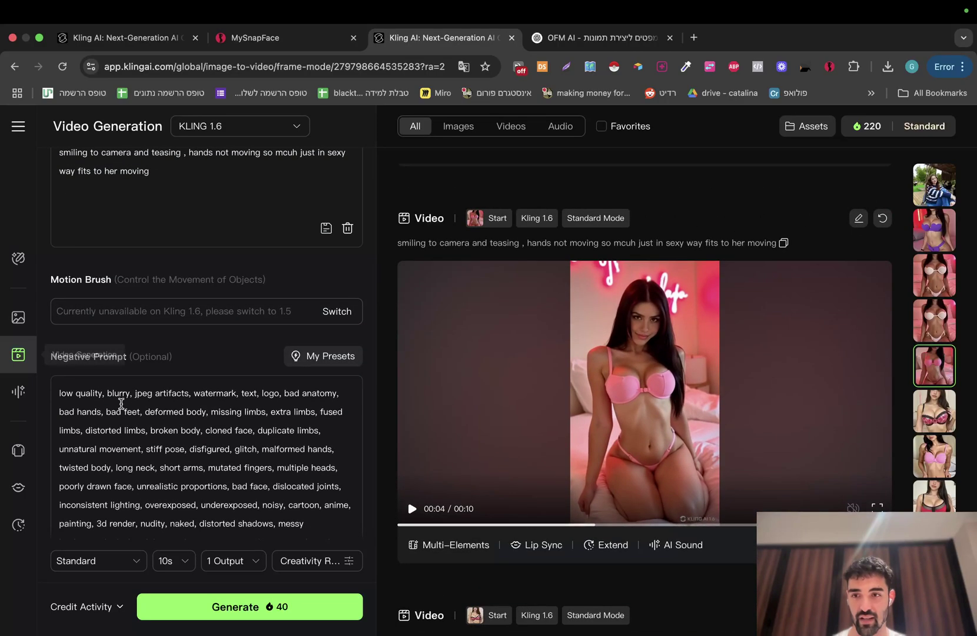
pyautogui.scroll(-4, 111, 441)
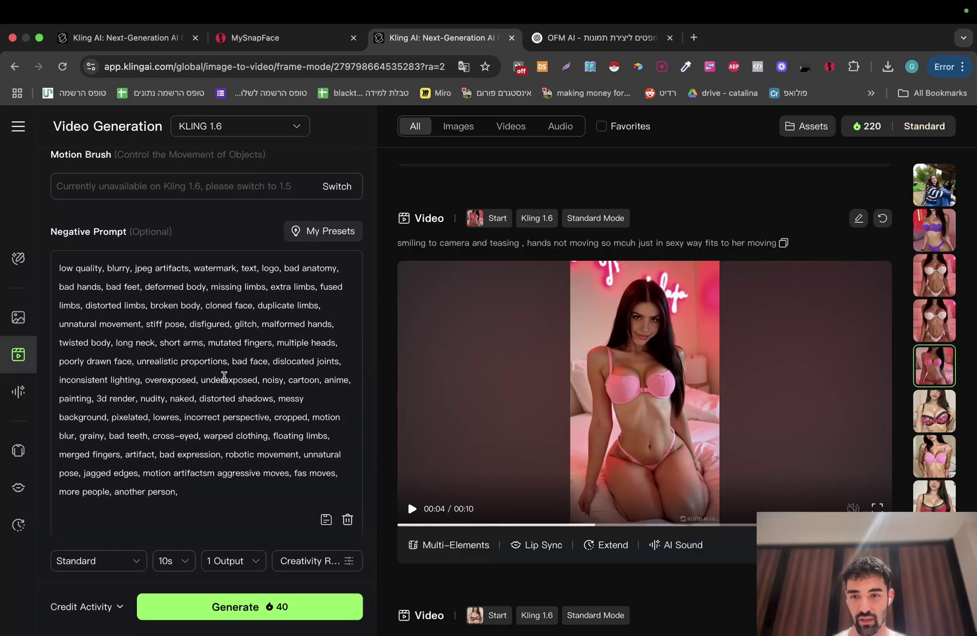
pyautogui.scroll(6, 259, 380)
pyautogui.scroll(-7, 257, 388)
pyautogui.scroll(10, 257, 412)
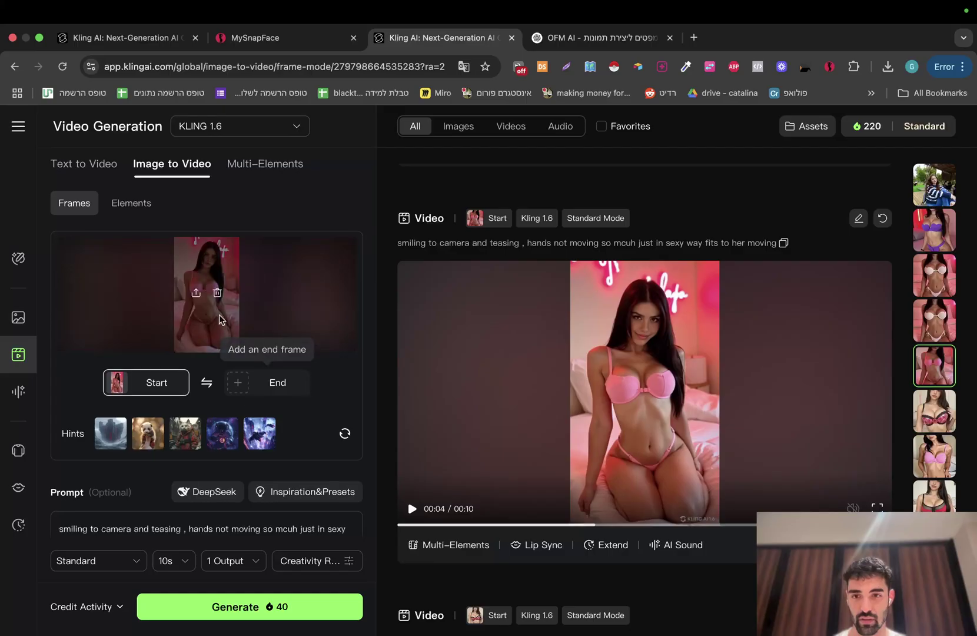
# - Replace the pink-bikini start frame with the purple-bikini JPG from recent downloads
pyautogui.click(217, 294)
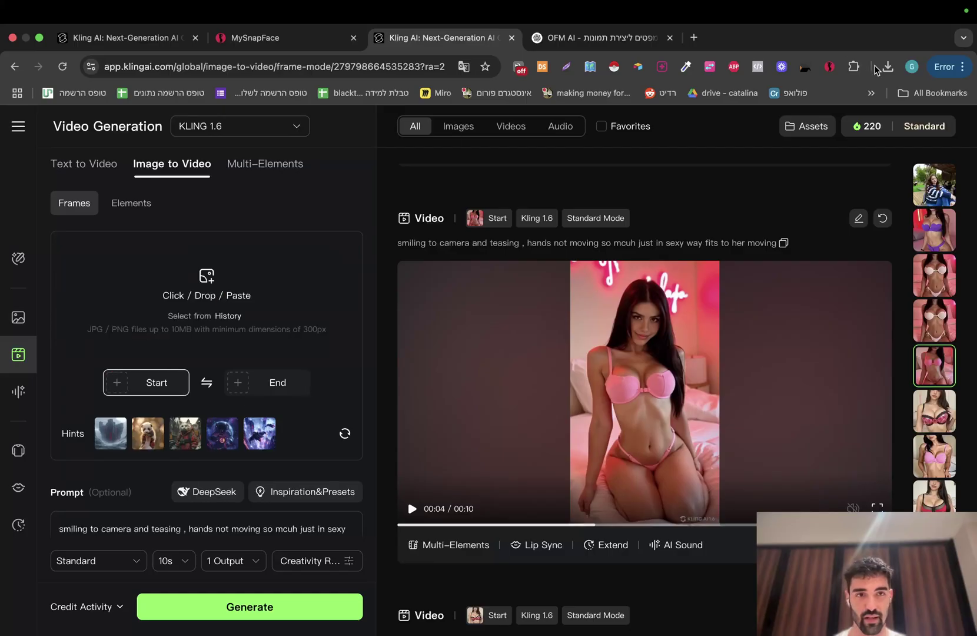
pyautogui.click(886, 67)
pyautogui.moveTo(244, 236); pyautogui.dragTo(219, 290)
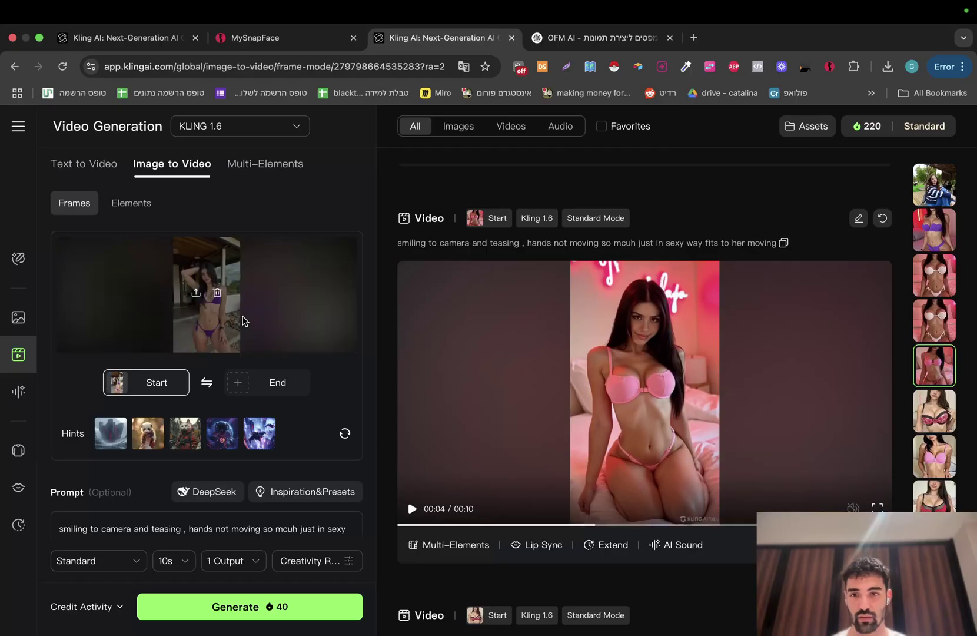
pyautogui.scroll(-4, 262, 432)
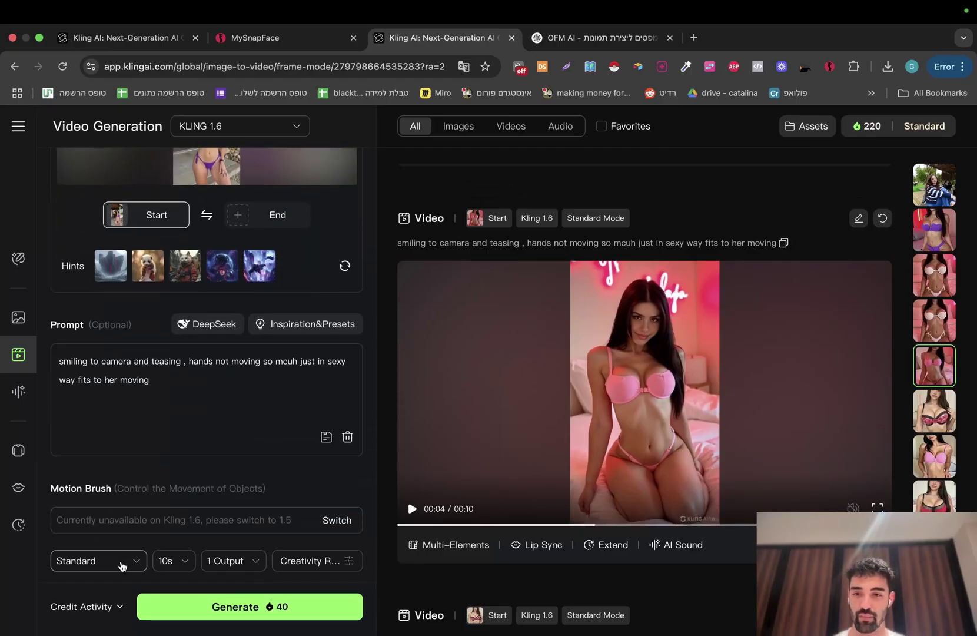
# - Confirm 10s length, Standard mode and 1 output, then generate the video for 40 credits
pyautogui.click(173, 562)
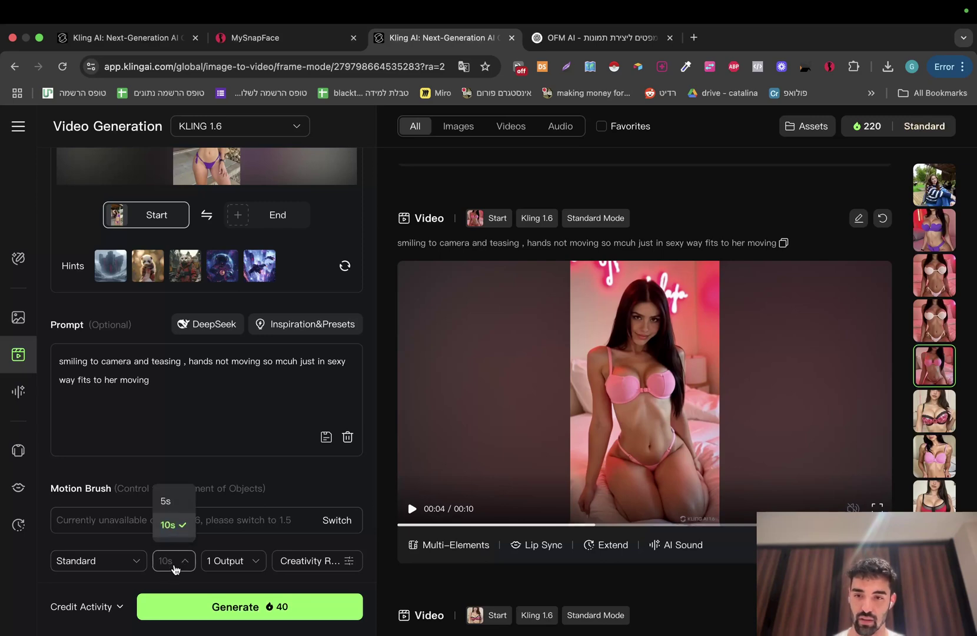
pyautogui.click(175, 565)
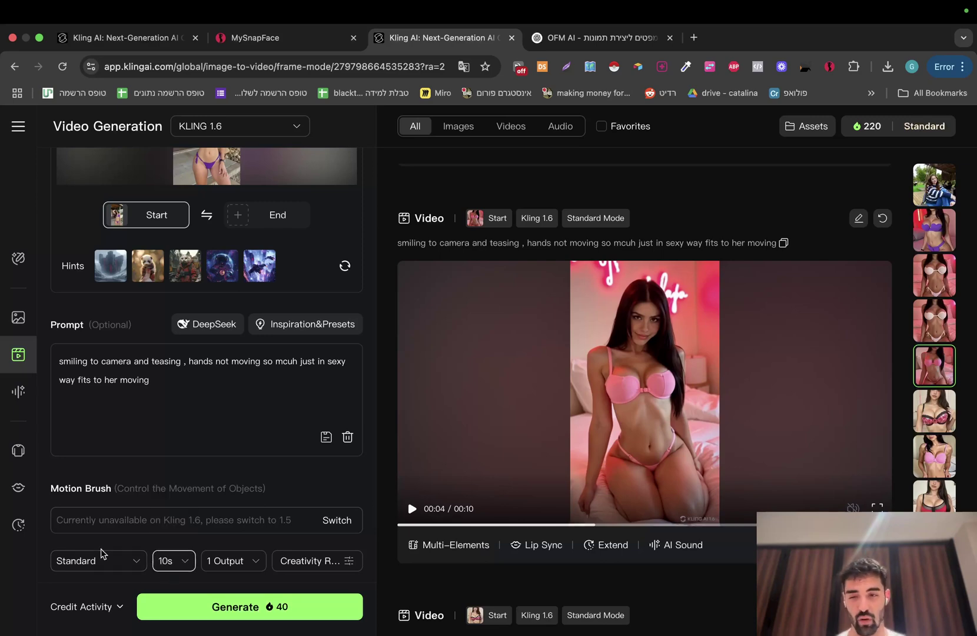
pyautogui.click(89, 562)
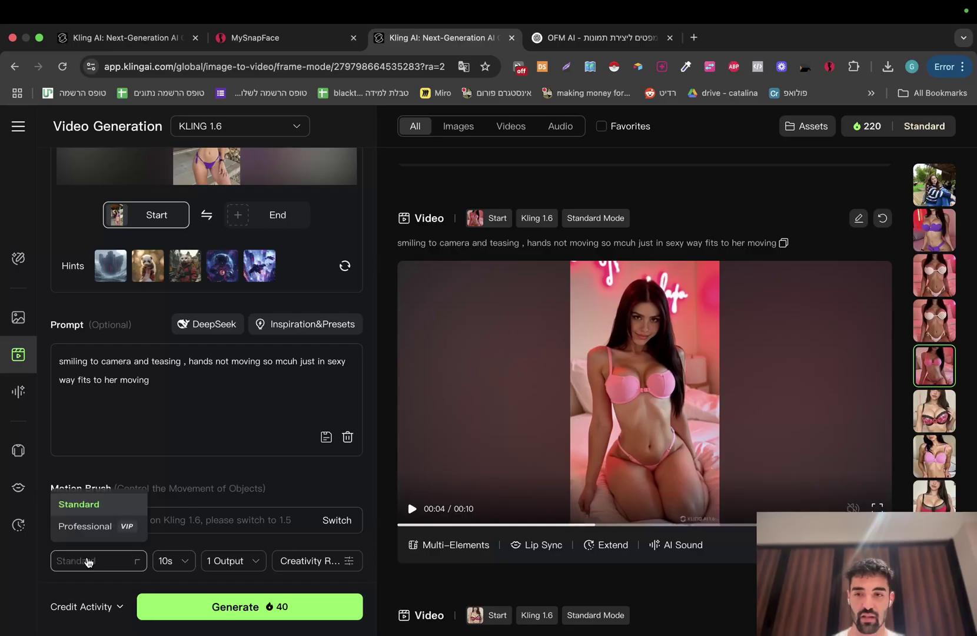
pyautogui.click(88, 560)
pyautogui.click(229, 559)
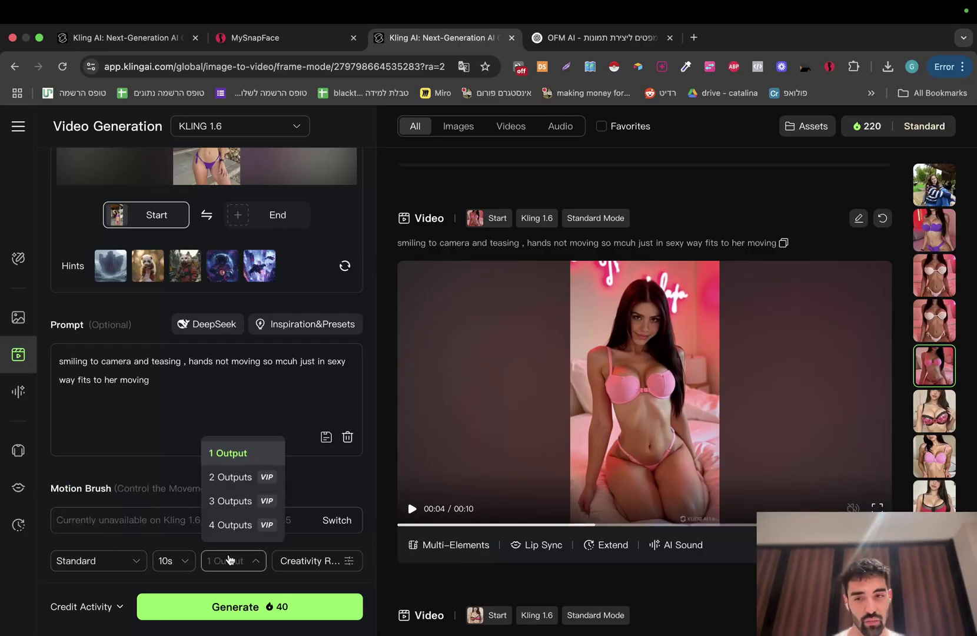
pyautogui.click(228, 562)
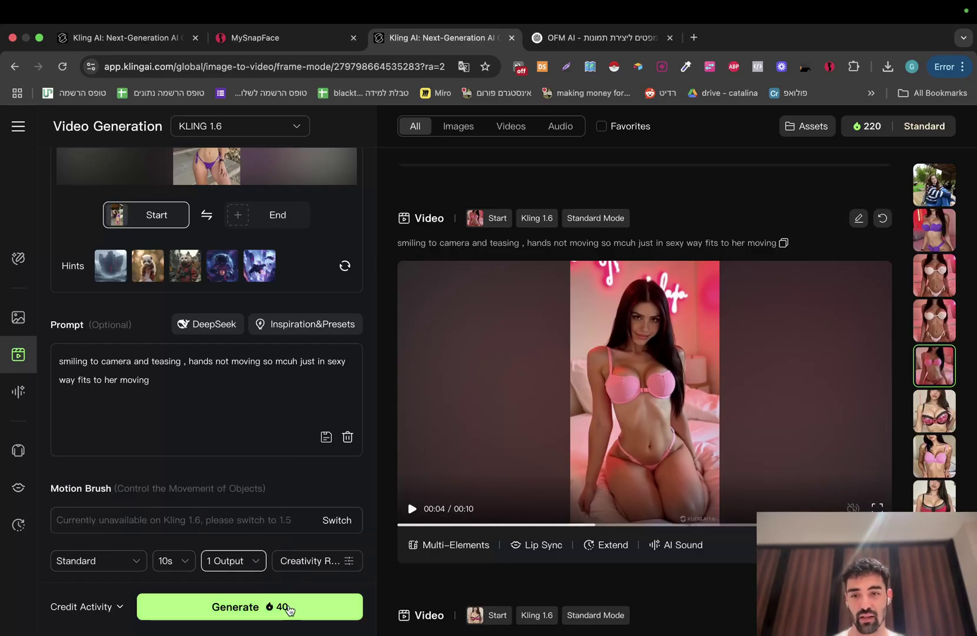
pyautogui.click(288, 607)
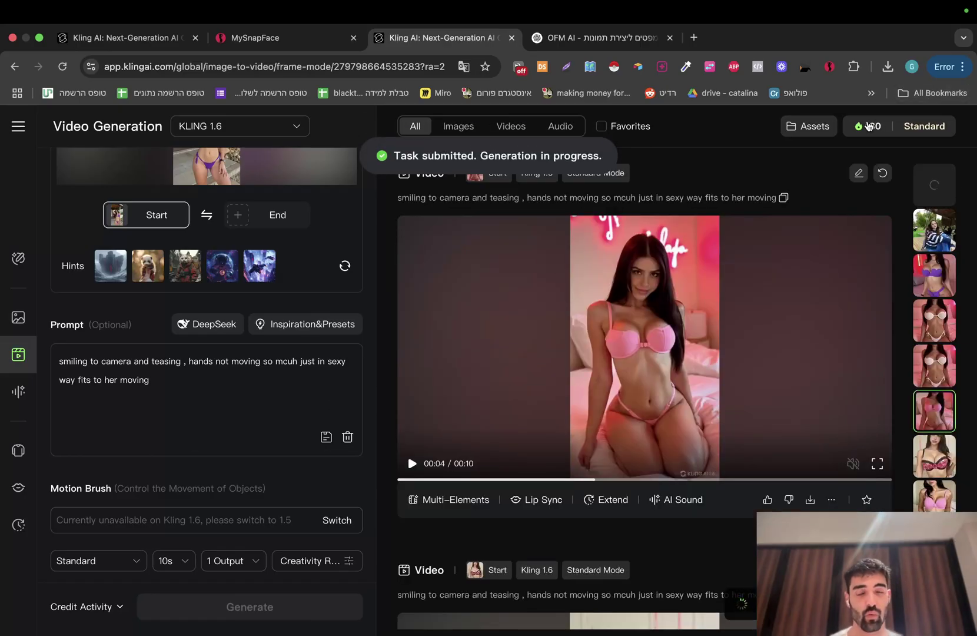
# - Review the 180-credit balance and packs from 330 for $5 to 96000 for $600, then return to Video
pyautogui.click(869, 125)
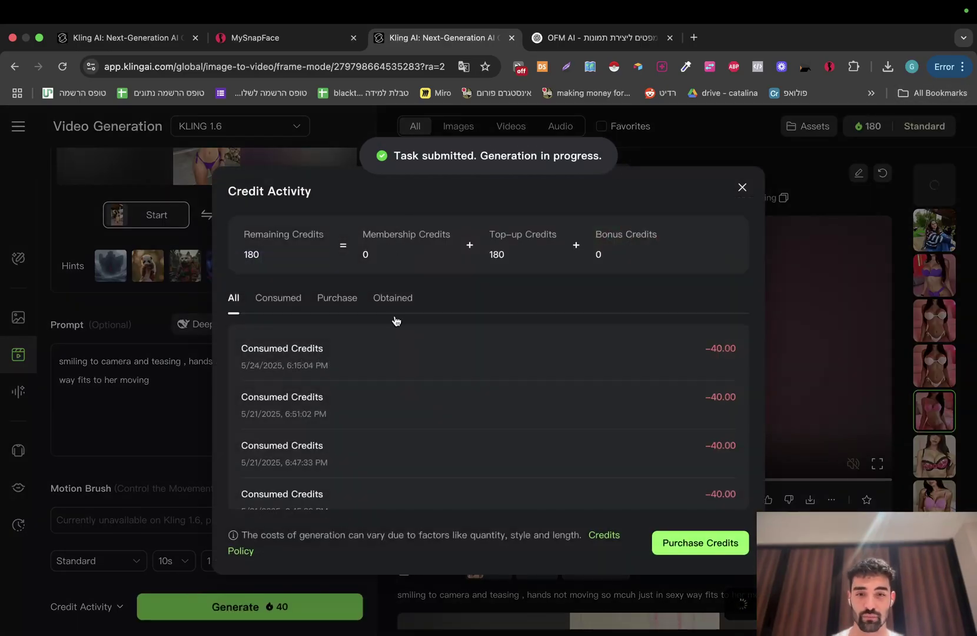
pyautogui.click(689, 550)
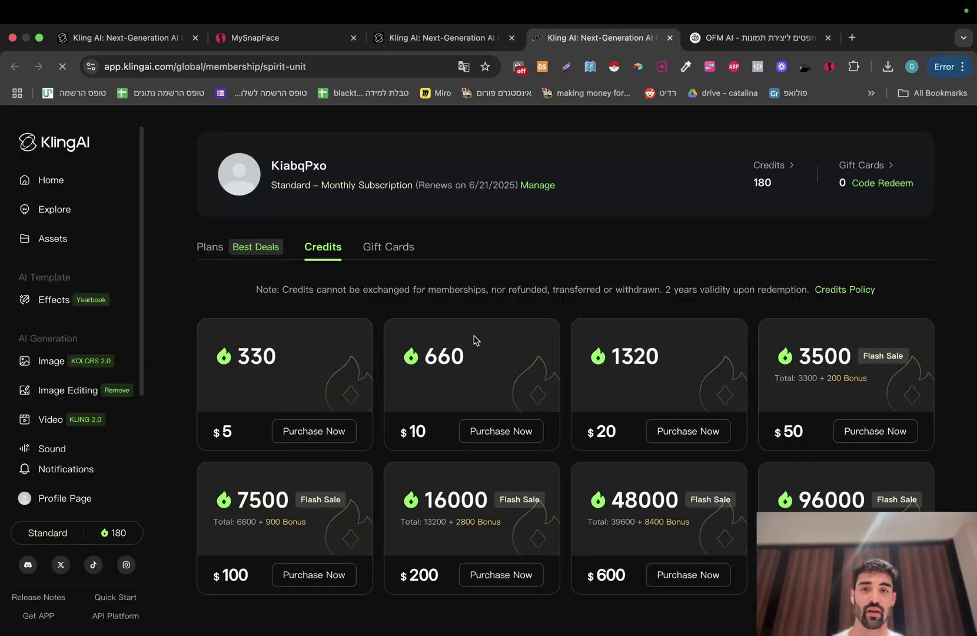
pyautogui.scroll(-1, 394, 411)
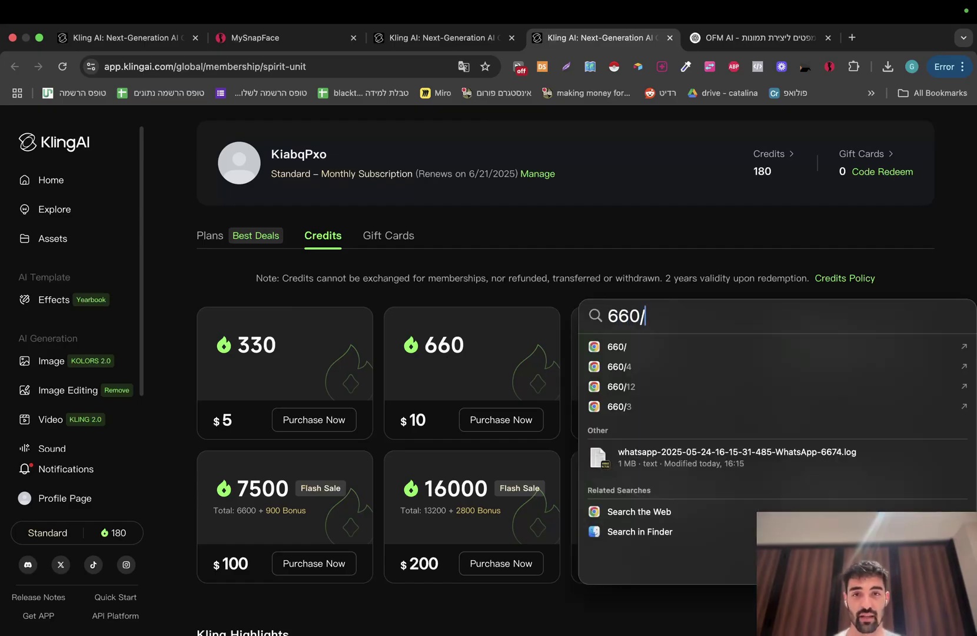
pyautogui.write('40')
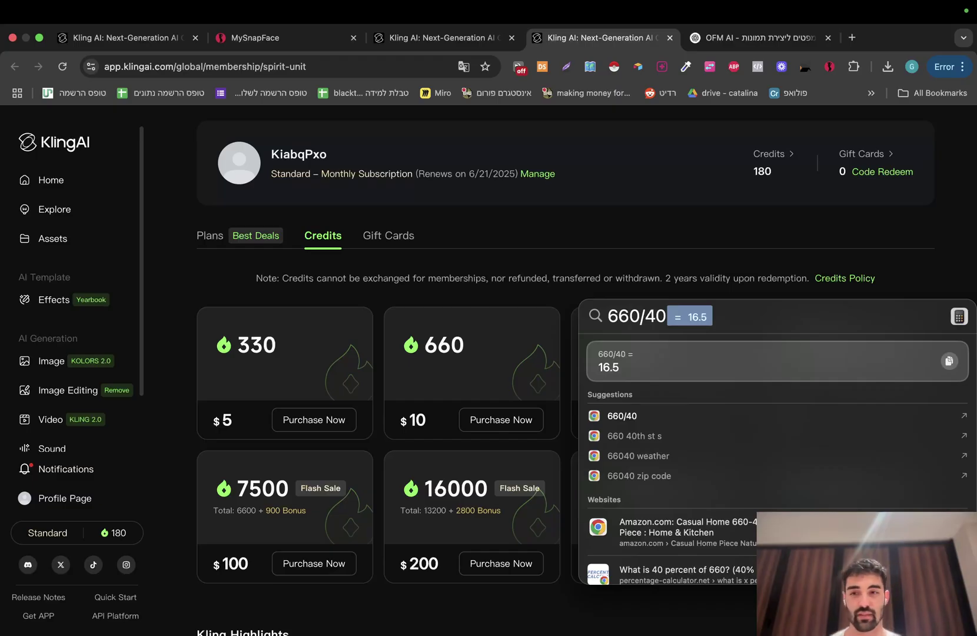
pyautogui.click(40, 422)
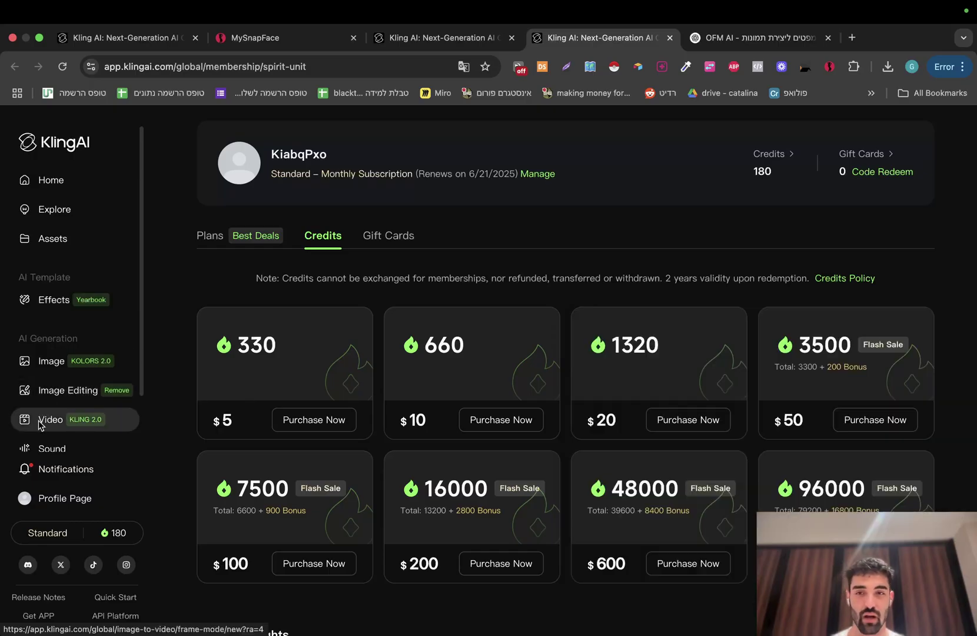
pyautogui.click(40, 422)
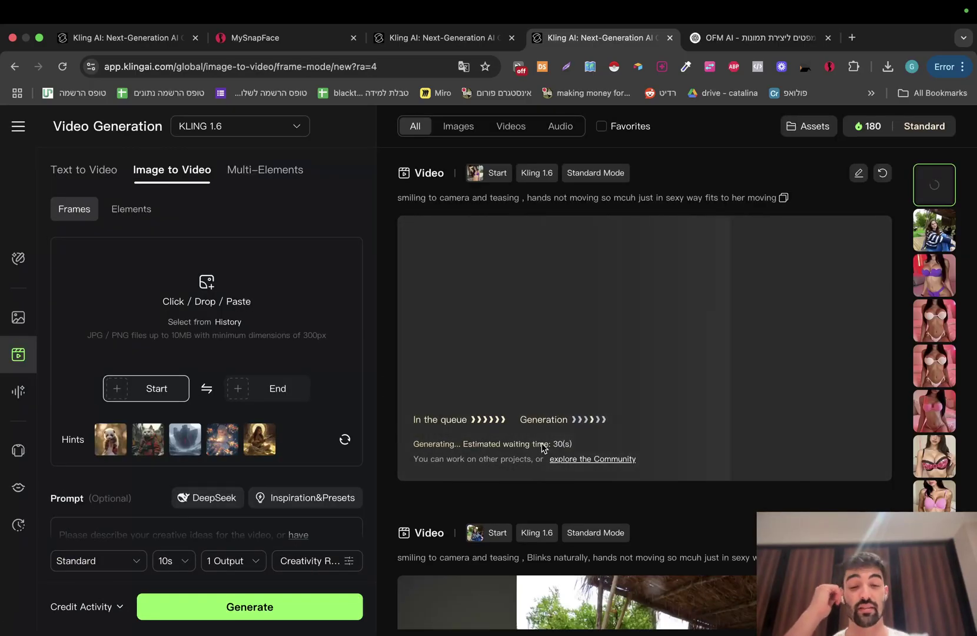
# - Watch the finished 10-second purple-bikini video full screen from the beginning, then exit full screen
pyautogui.scroll(-3, 541, 447)
pyautogui.scroll(2, 513, 513)
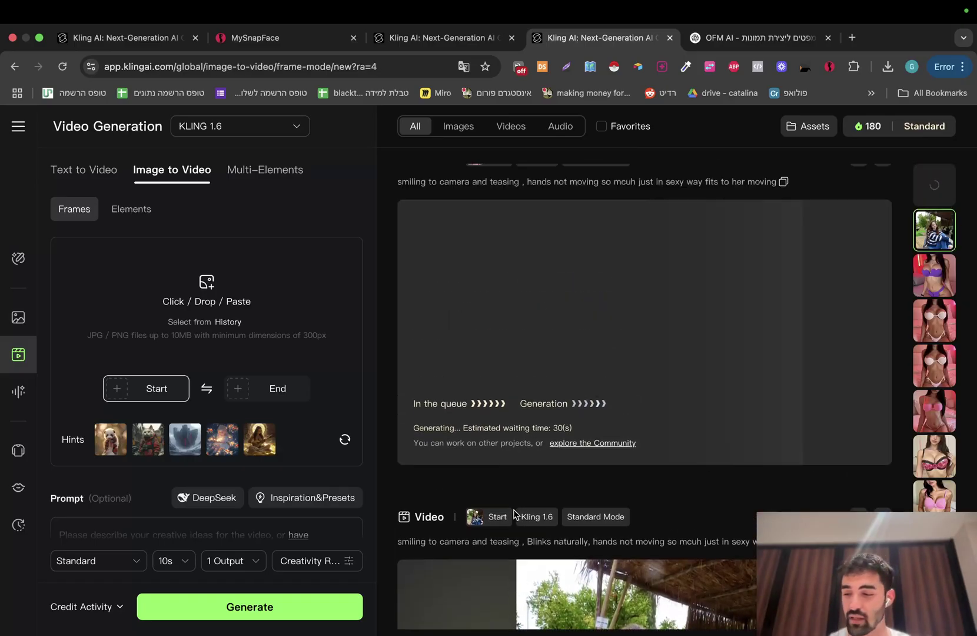
pyautogui.scroll(1, 514, 513)
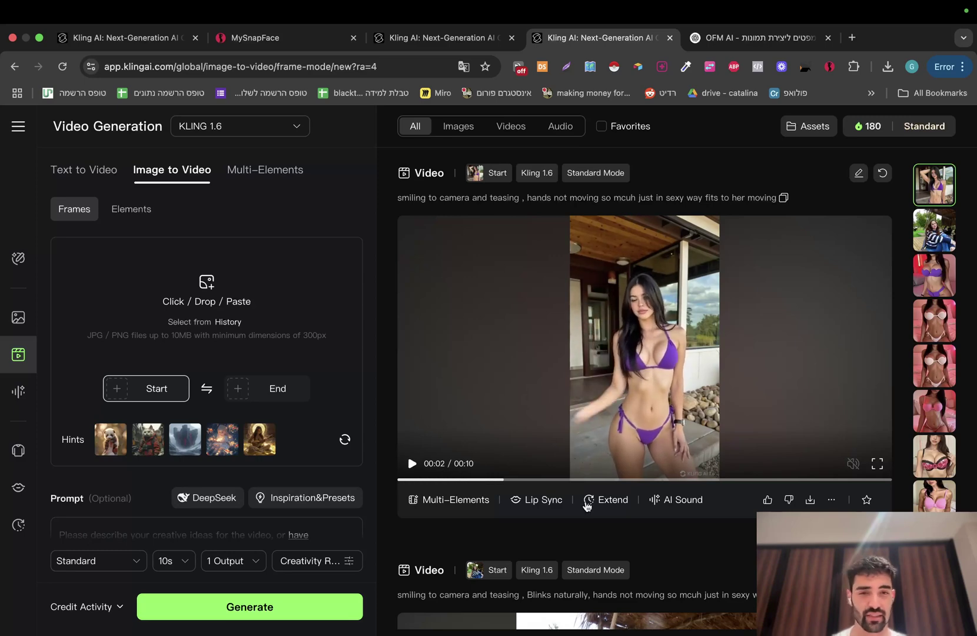
pyautogui.click(876, 463)
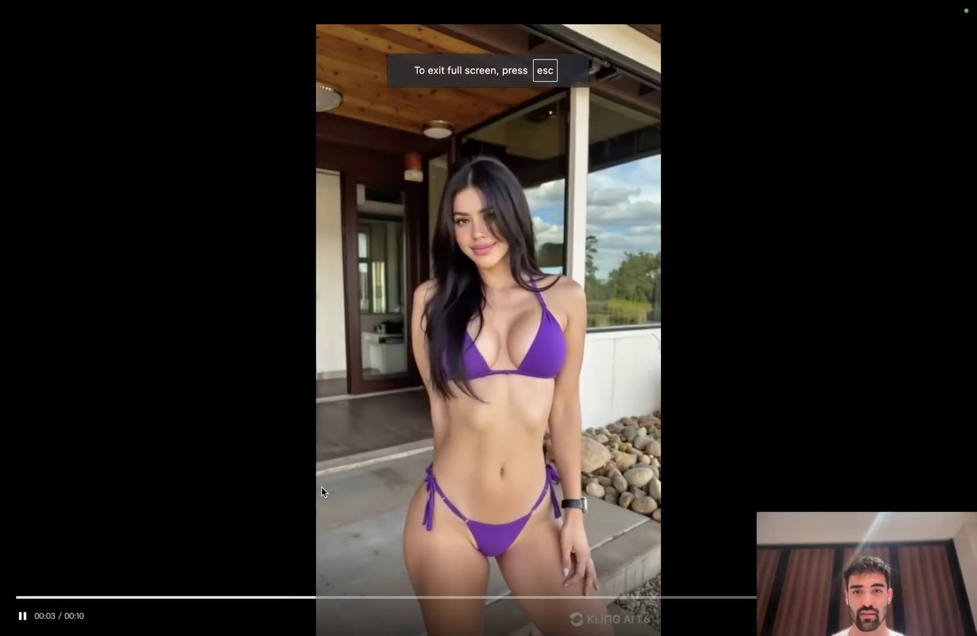
pyautogui.click(17, 597)
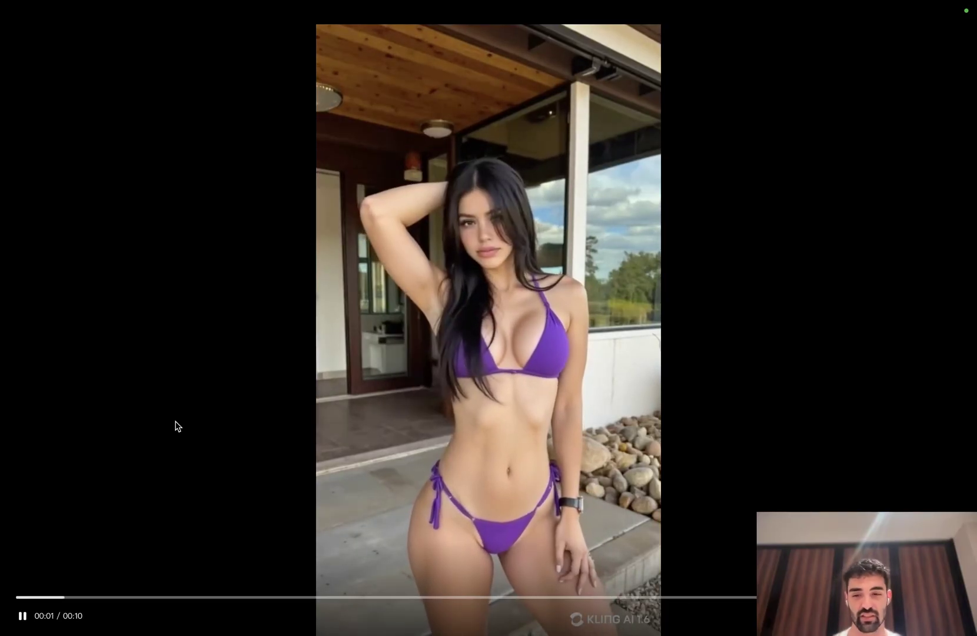
pyautogui.press('Escape')
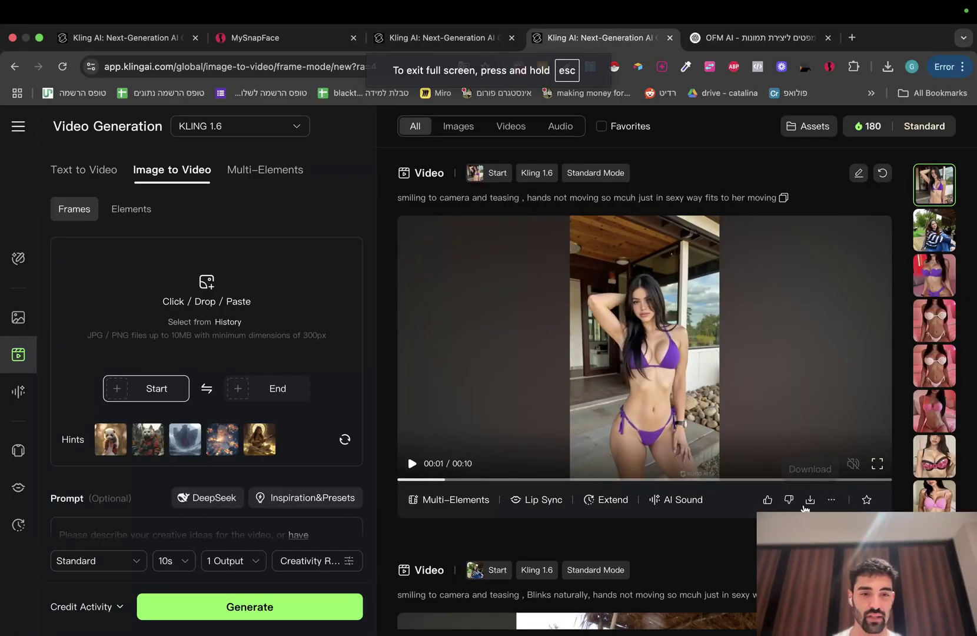
# - Download the video as a 4.5 MB MP4 and open the saved file
pyautogui.click(809, 500)
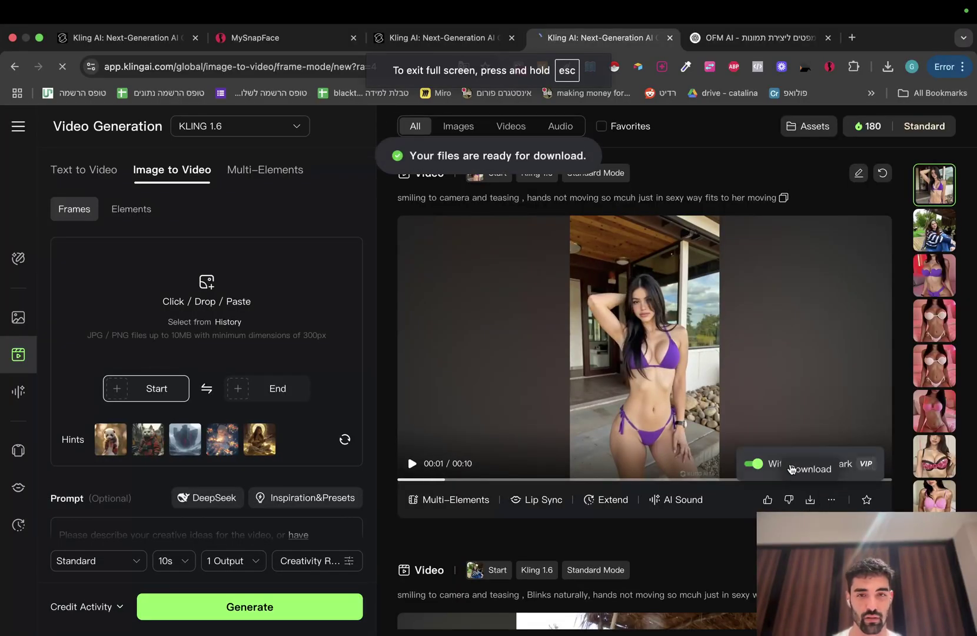
pyautogui.click(663, 500)
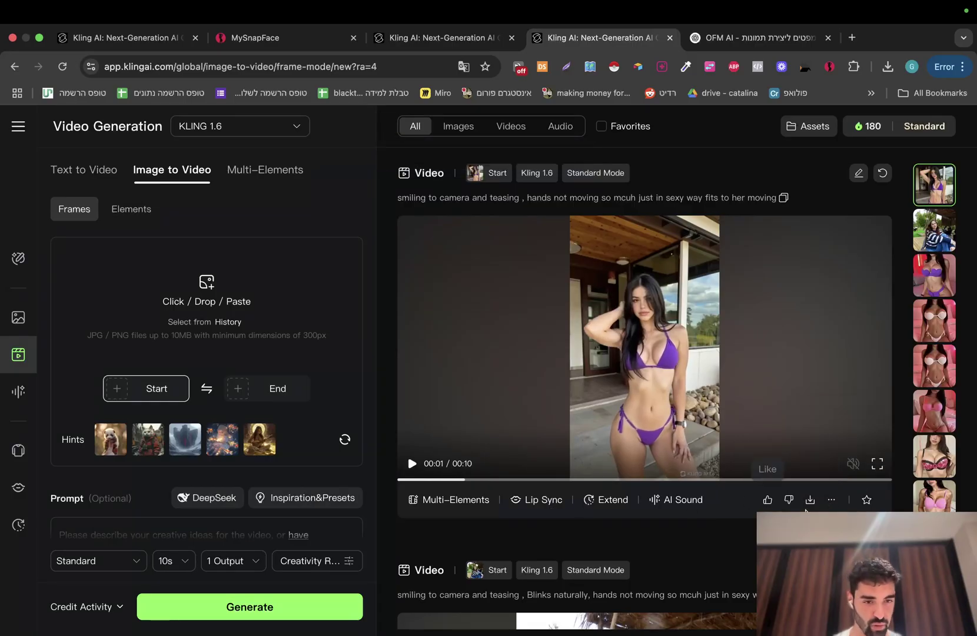
pyautogui.moveTo(811, 508)
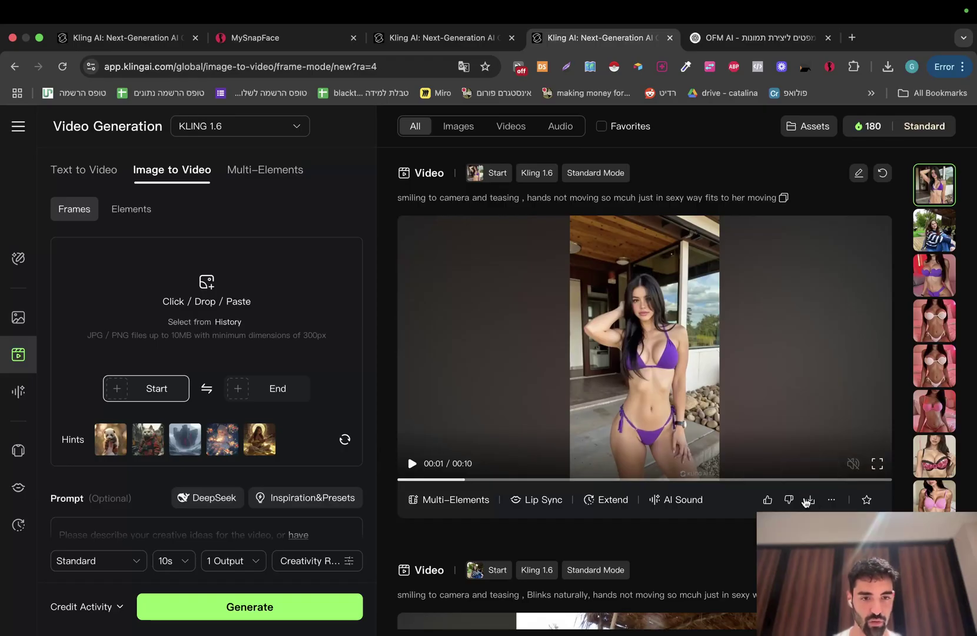
pyautogui.click(806, 503)
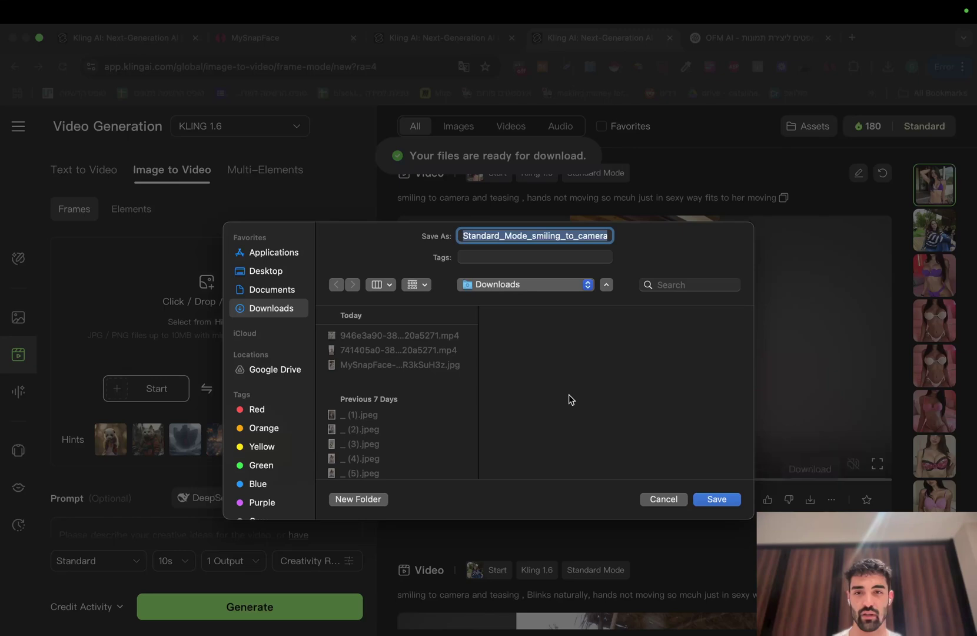
pyautogui.press('Return')
pyautogui.click(766, 103)
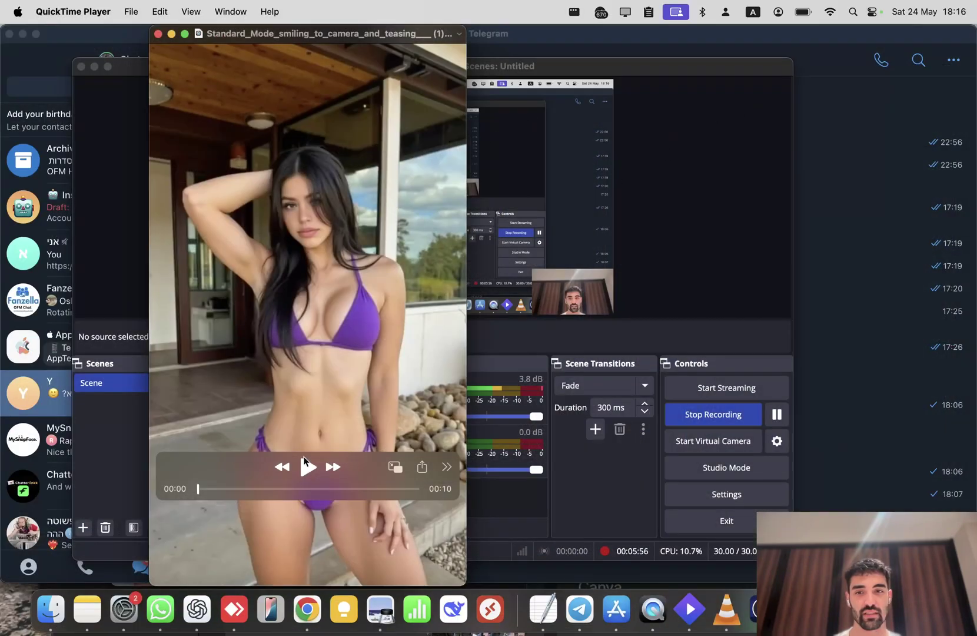
# - Play the MP4 in QuickTime Player, close it, then replay the video on Kling's Image to Video page
pyautogui.click(306, 463)
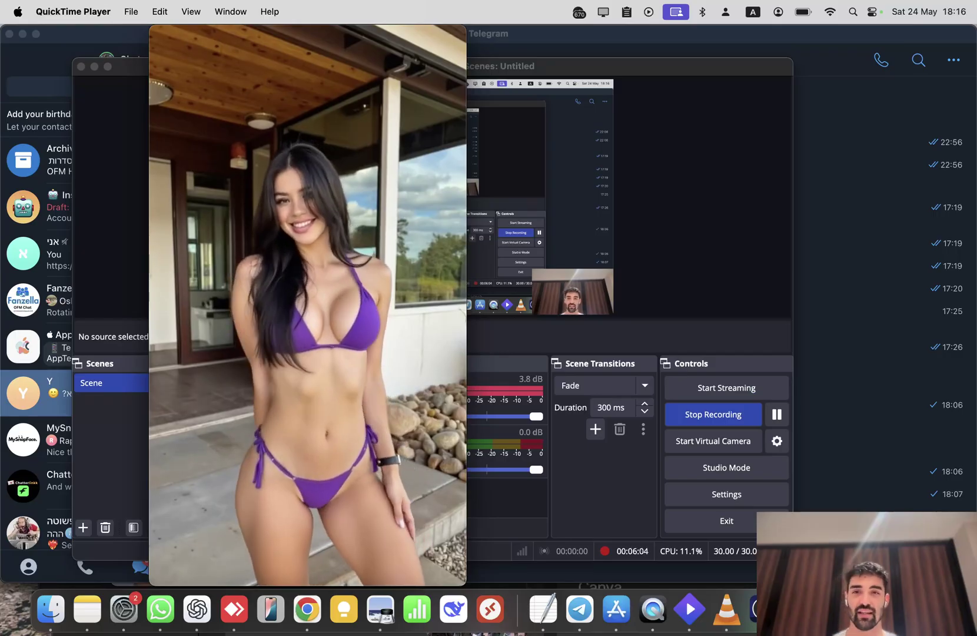
pyautogui.moveTo(161, 38)
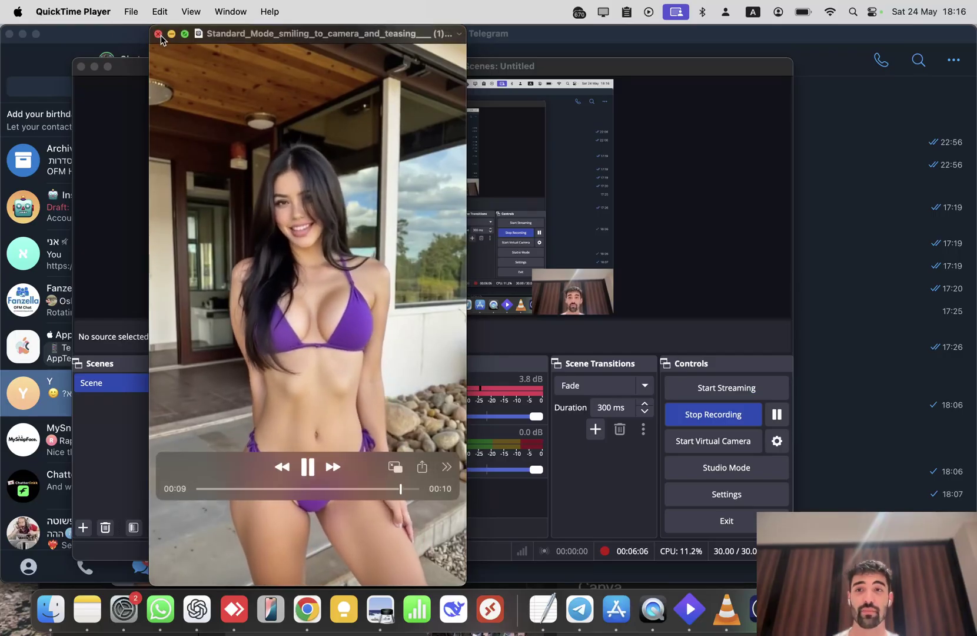
pyautogui.click(159, 35)
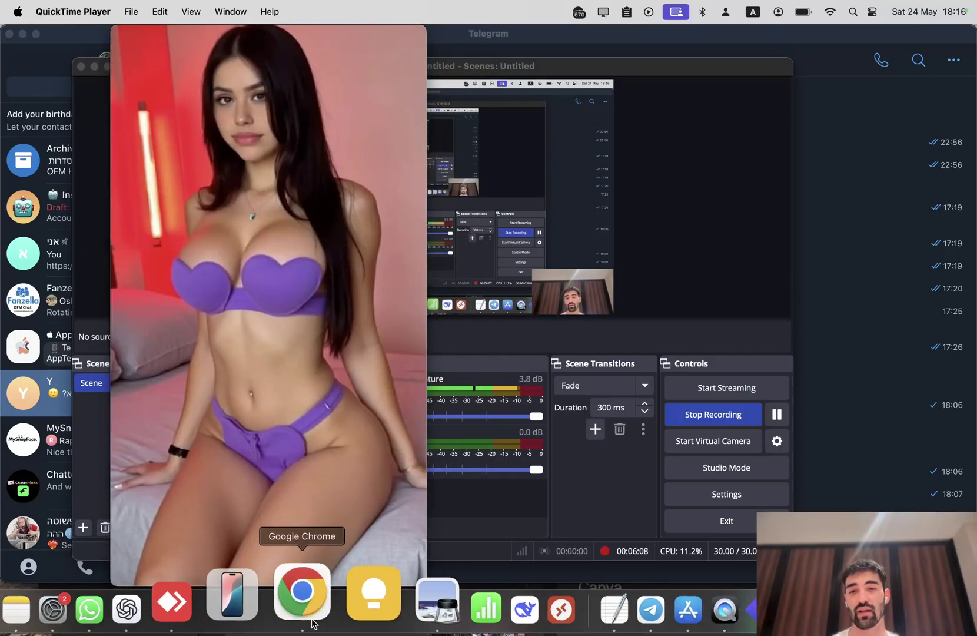
pyautogui.click(302, 595)
pyautogui.click(563, 365)
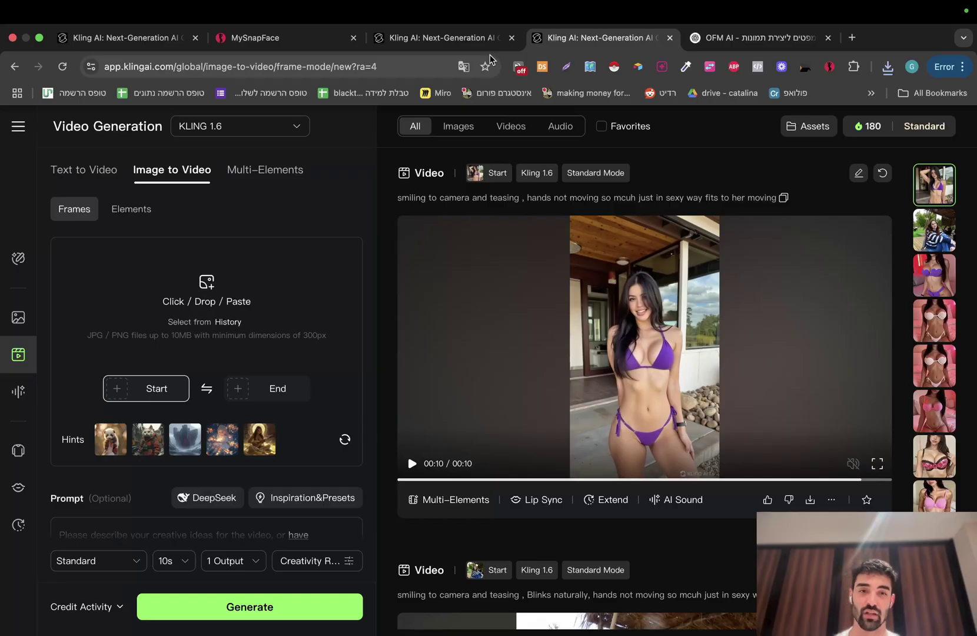
pyautogui.click(523, 410)
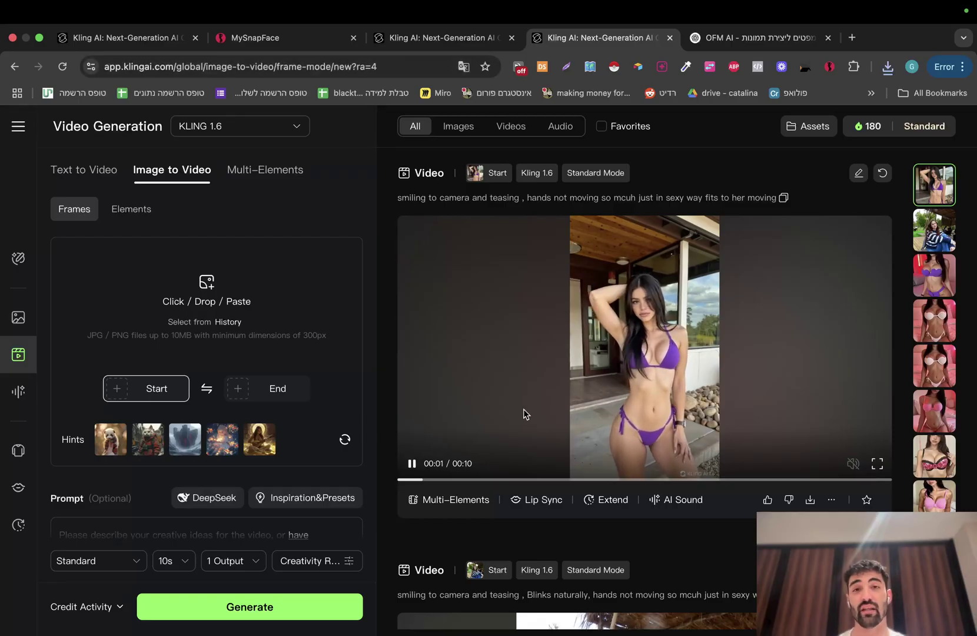
pyautogui.click(522, 408)
pyautogui.moveTo(744, 616)
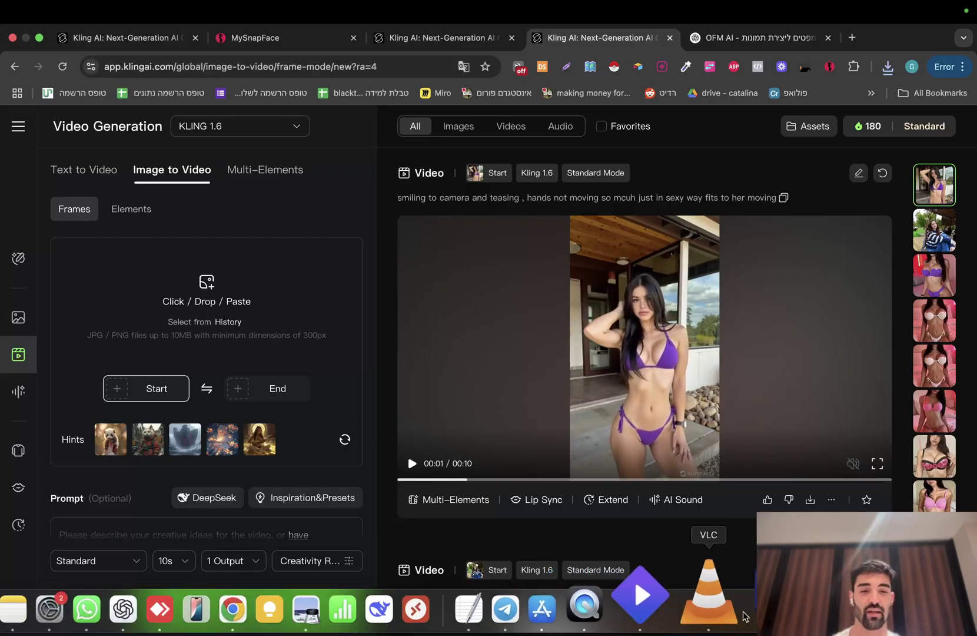